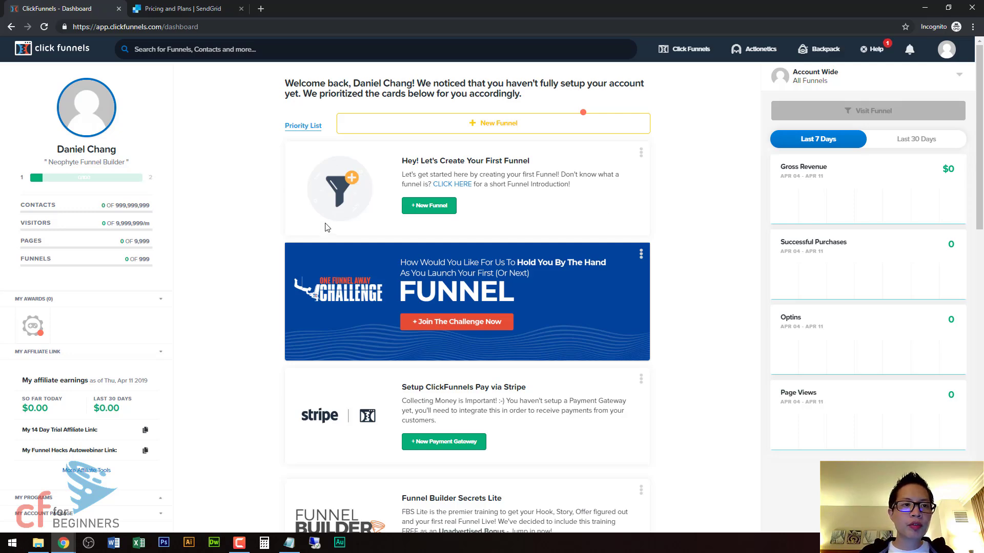
Switch to the SendGrid pricing page, which lists the Free plan at $0/mo.
left_click(158, 11)
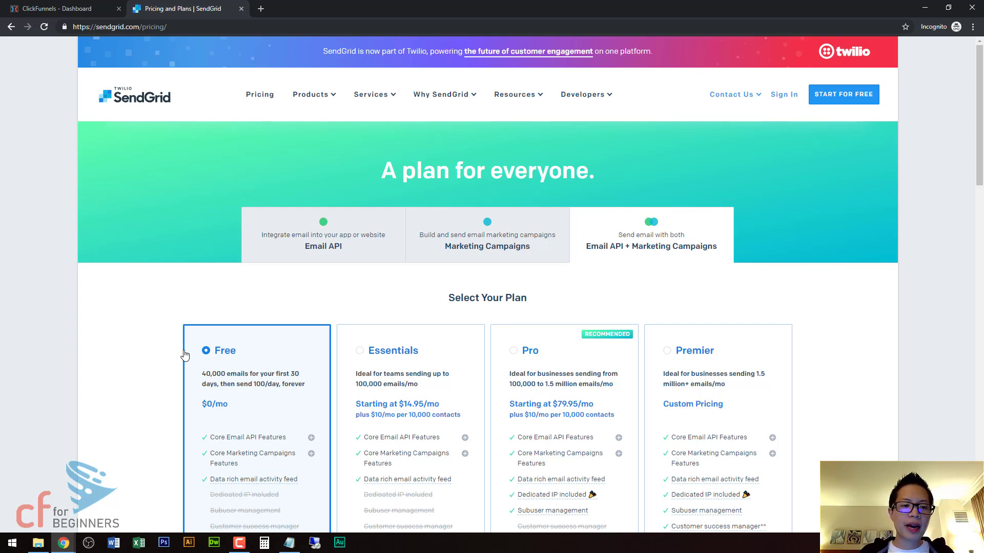
Look at the Essentials plan, then reselect the Free $0/mo plan on SendGrid pricing.
left_click(360, 366)
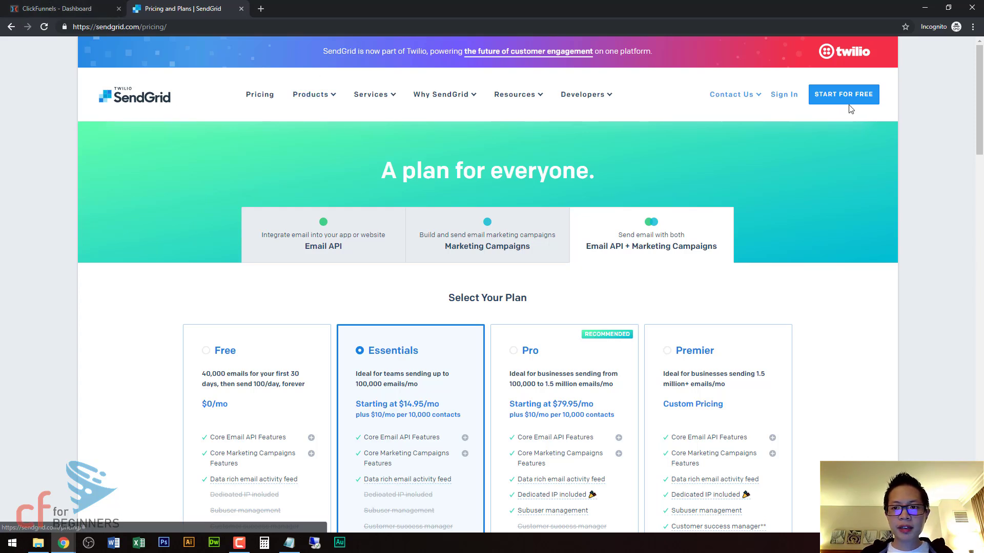
left_click(270, 346)
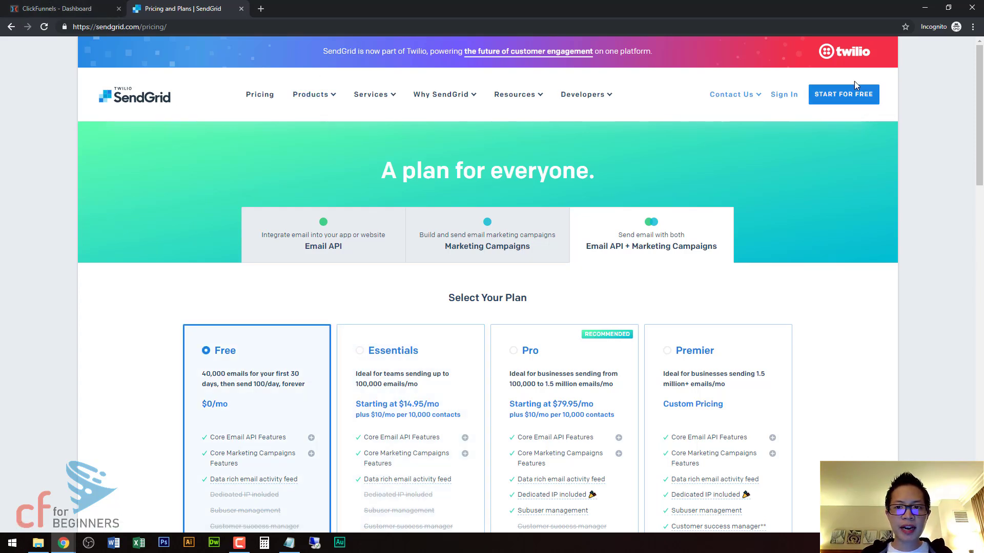
Back in ClickFunnels, start a new SMTP integration from the account menu's outgoing SMTP settings.
left_click(93, 9)
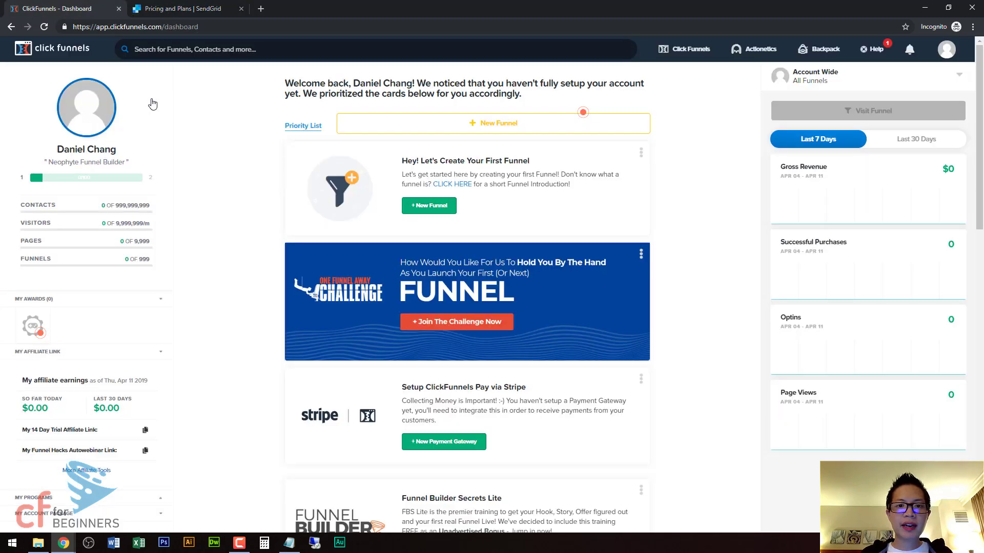
left_click(946, 49)
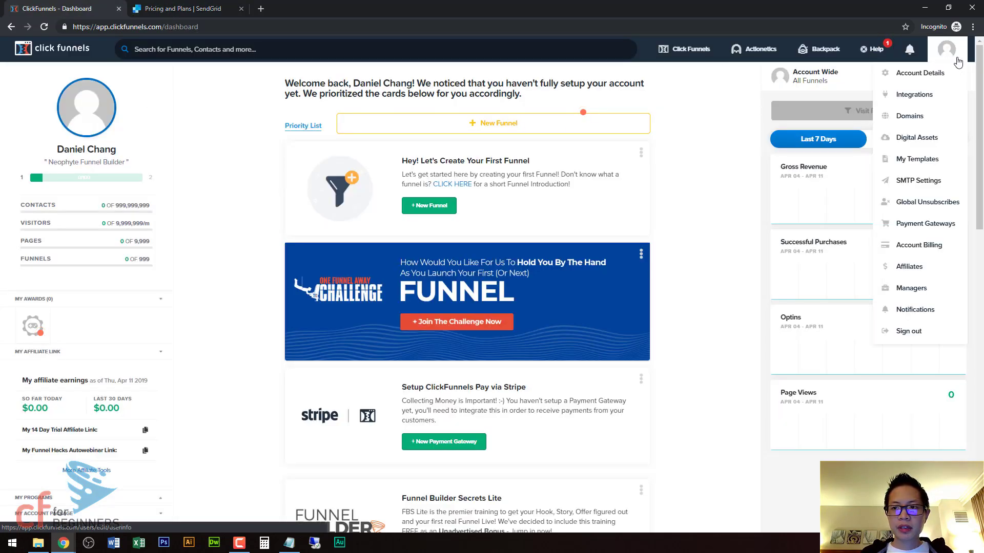
left_click(909, 182)
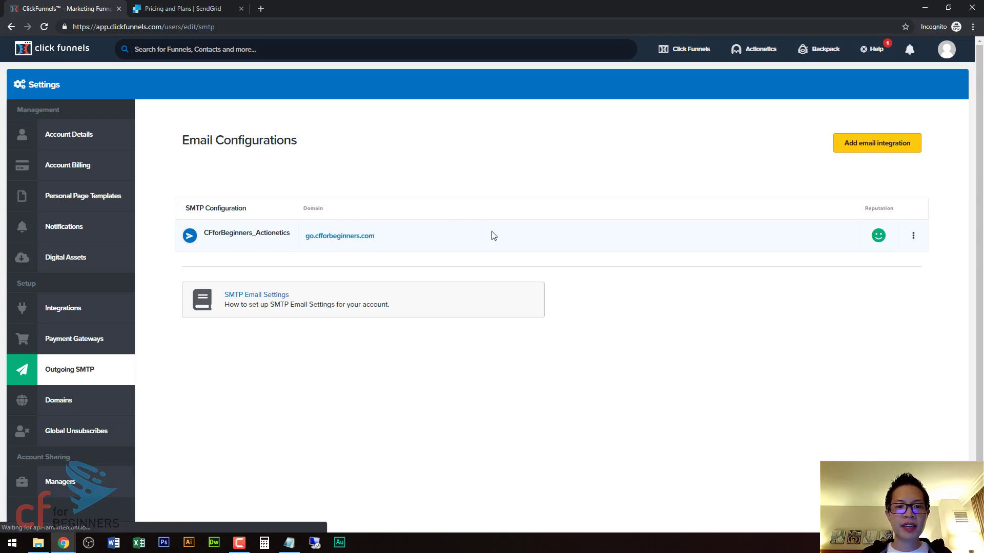
left_click(860, 151)
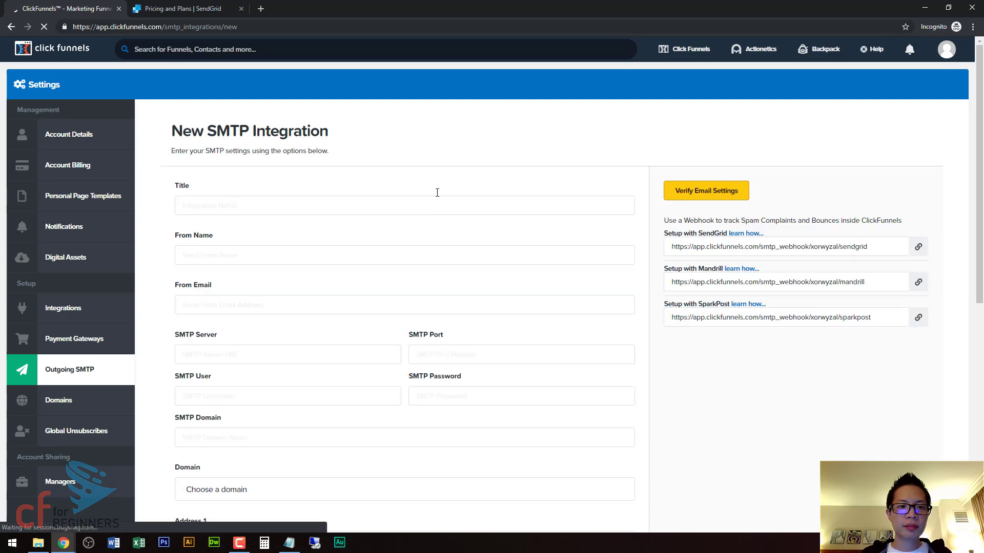
Title the integration 'Sendgrid' and enter the sender's name and e-mail address.
left_click(337, 207)
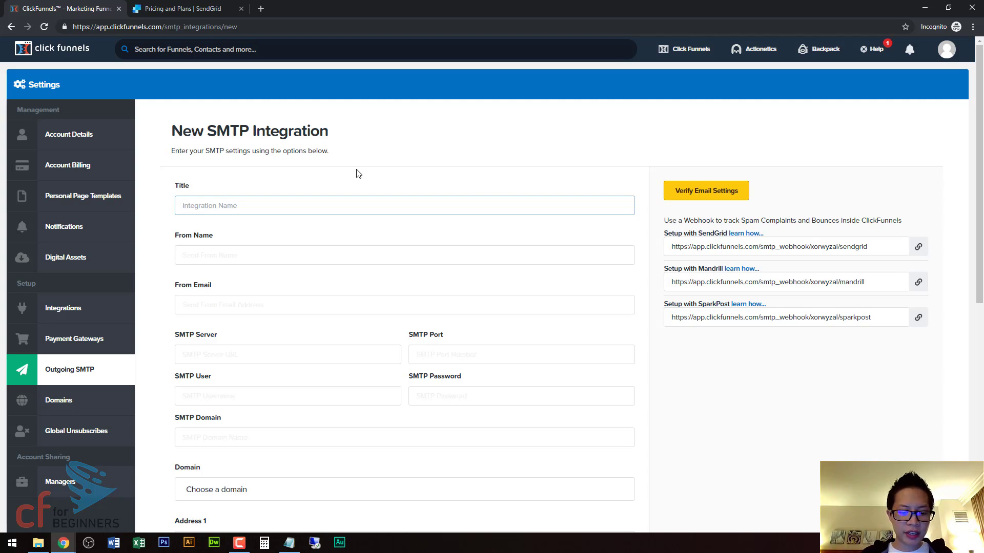
type("Sendrig")
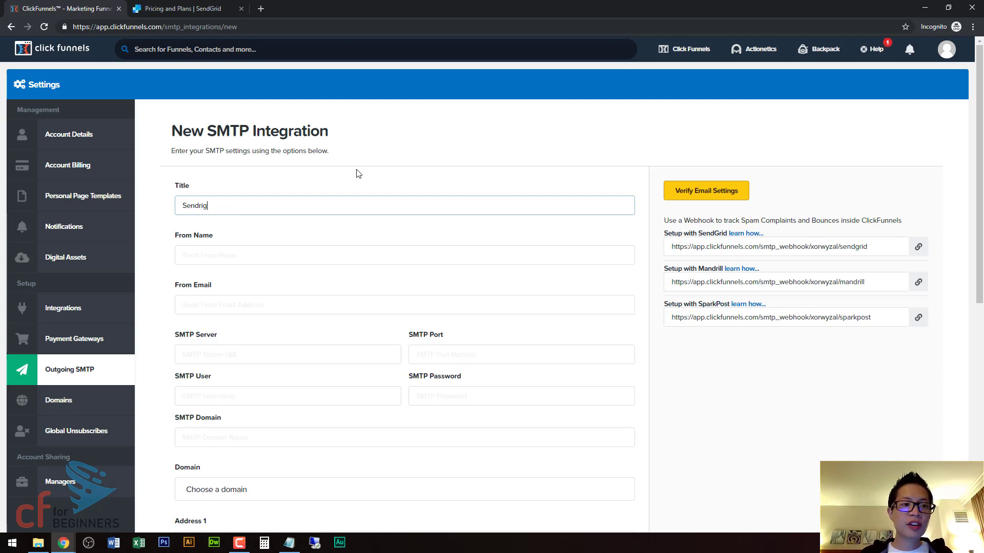
key("BackSpace")
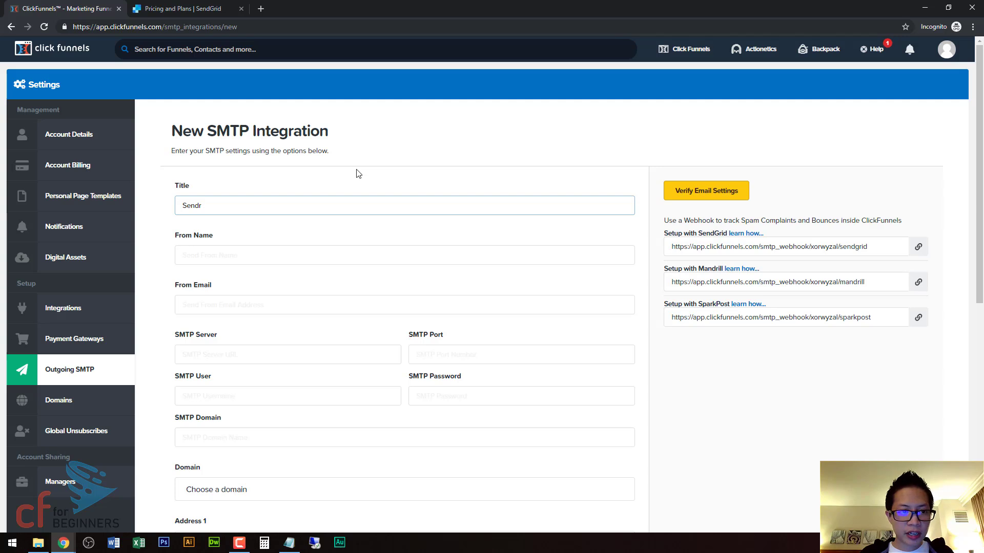
type("grid")
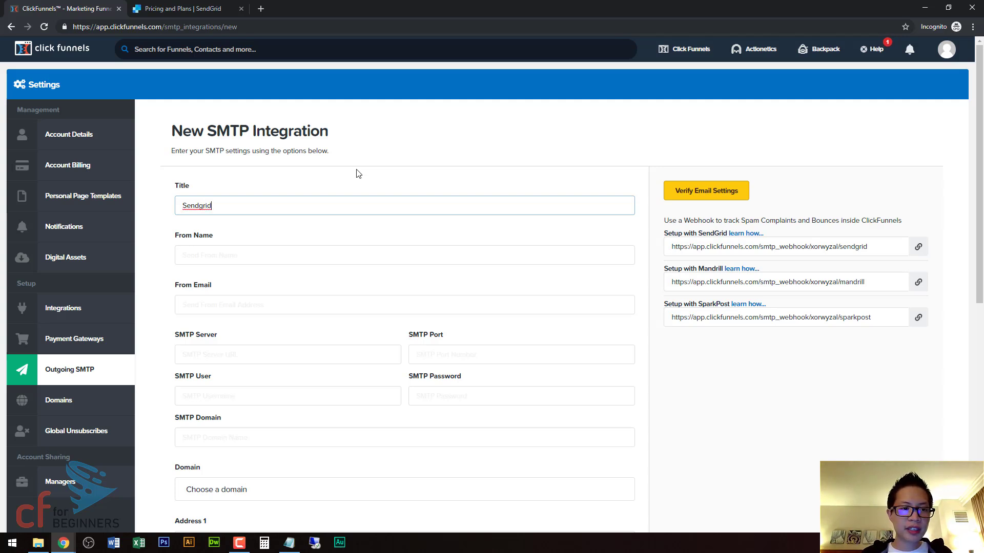
key("Tab")
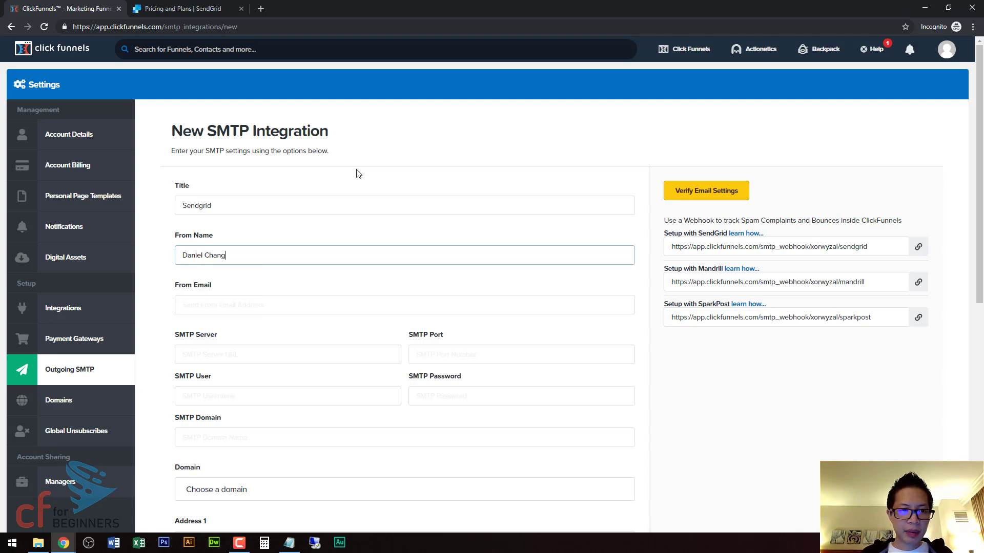
key("Tab")
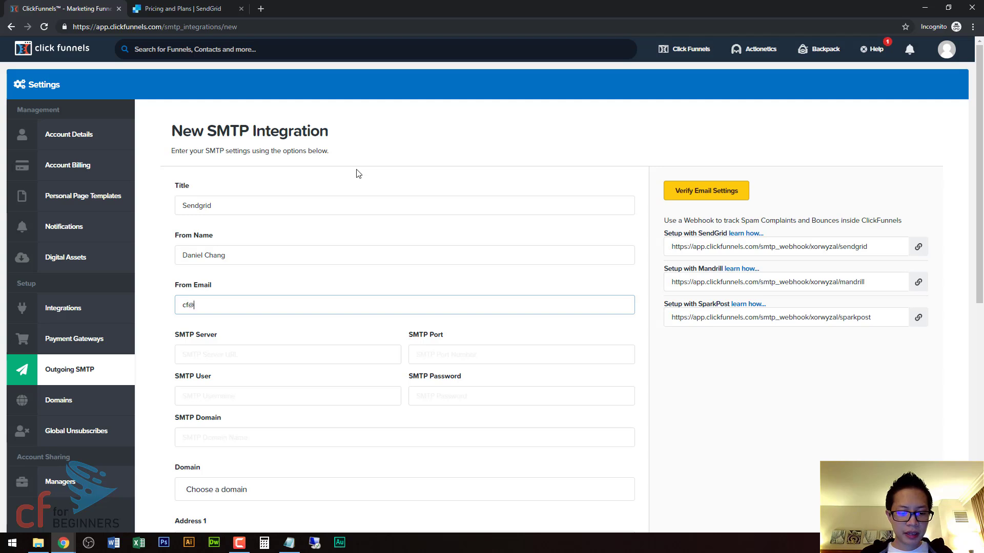
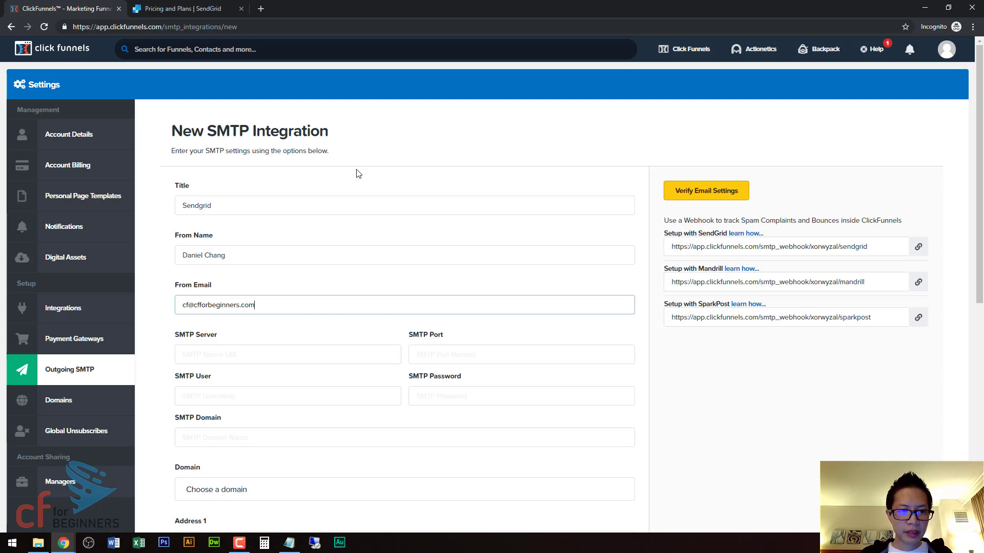
Enter SMTP server smtp.sendgrid.com, port 587, the SMTP username and the account password.
key("Tab")
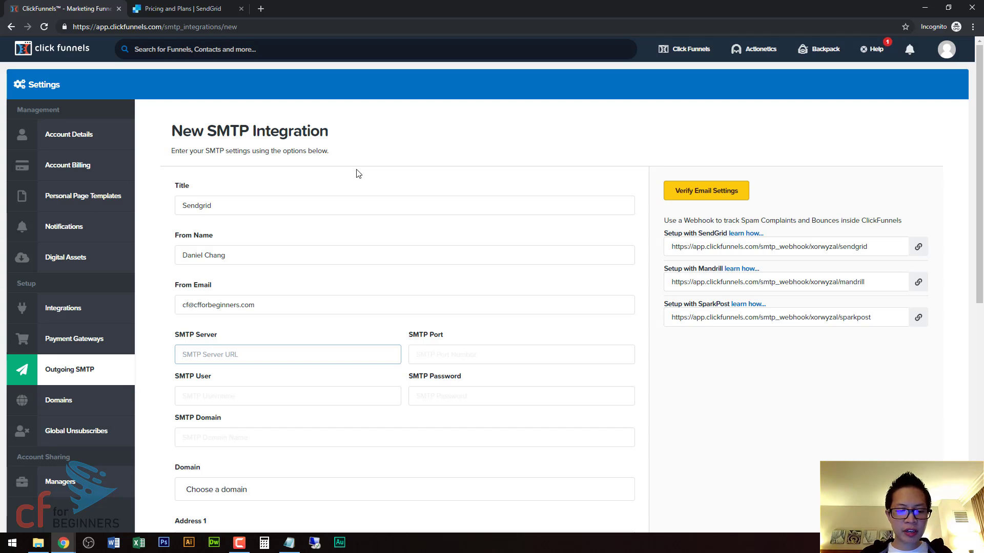
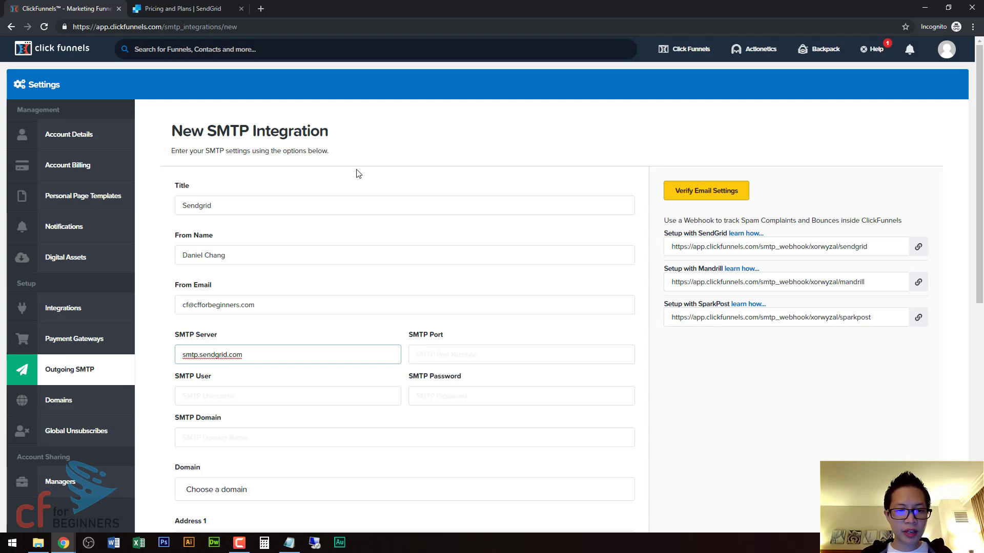
key("Tab")
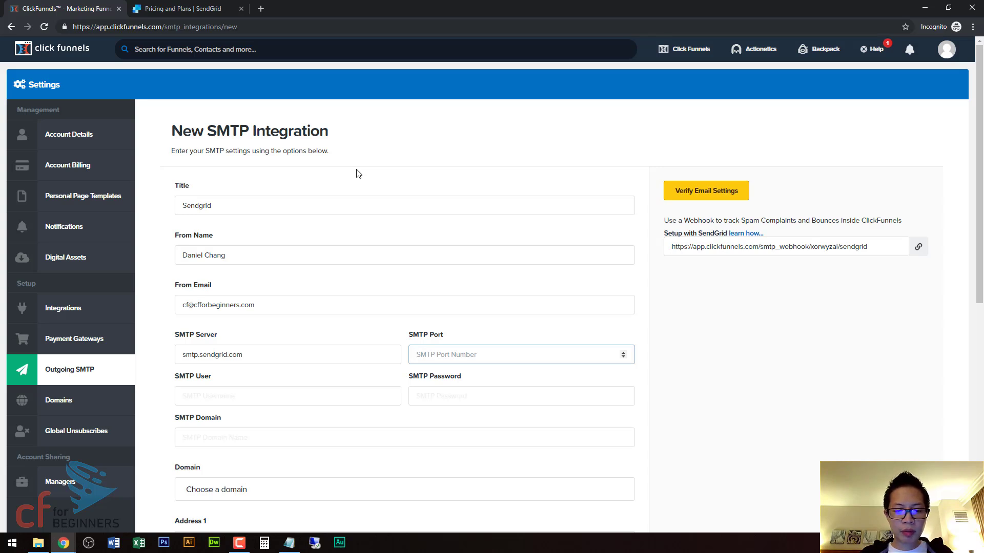
key("Tab")
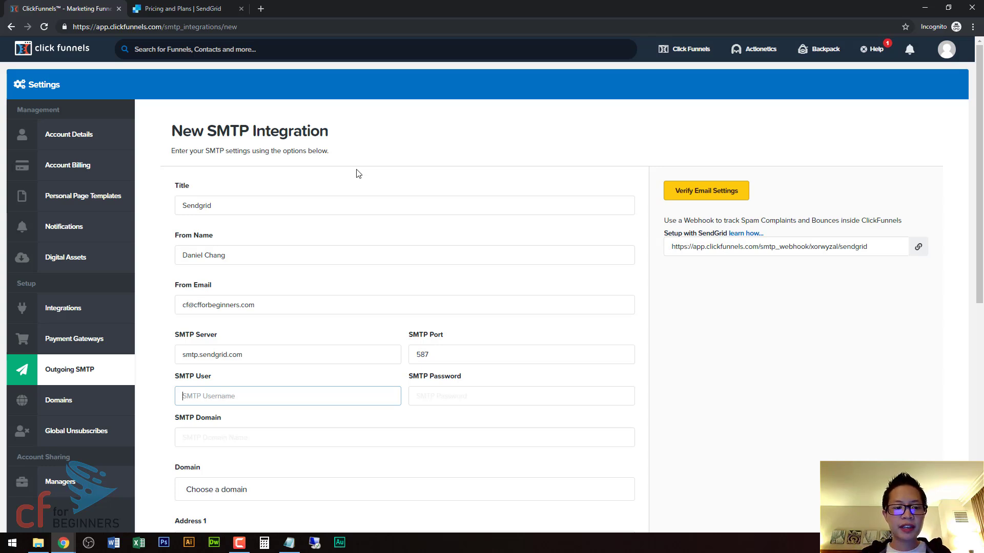
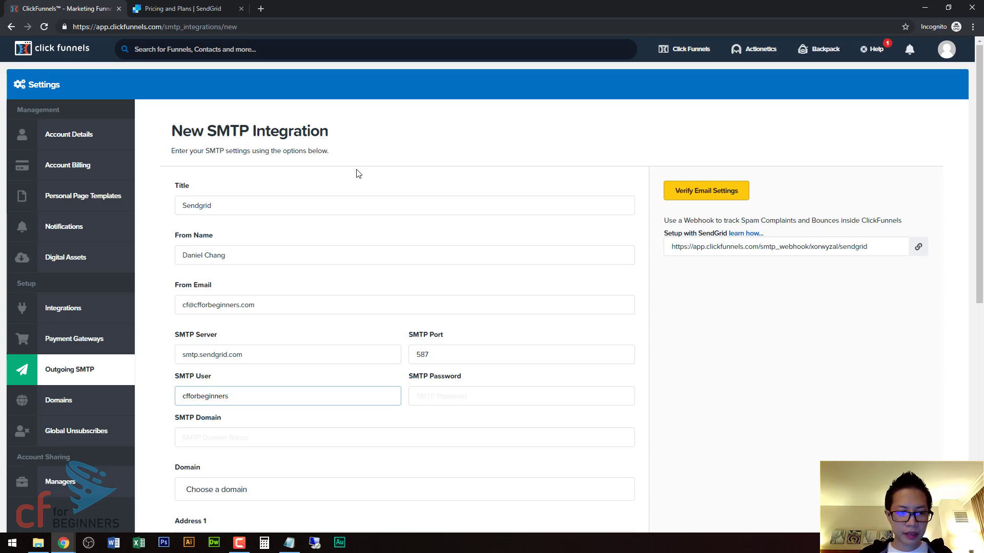
key("Tab")
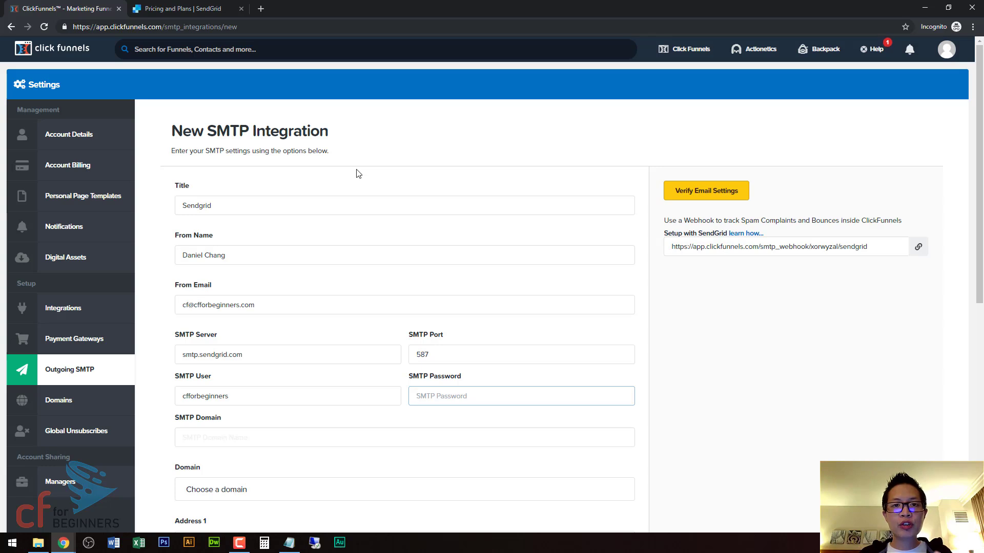
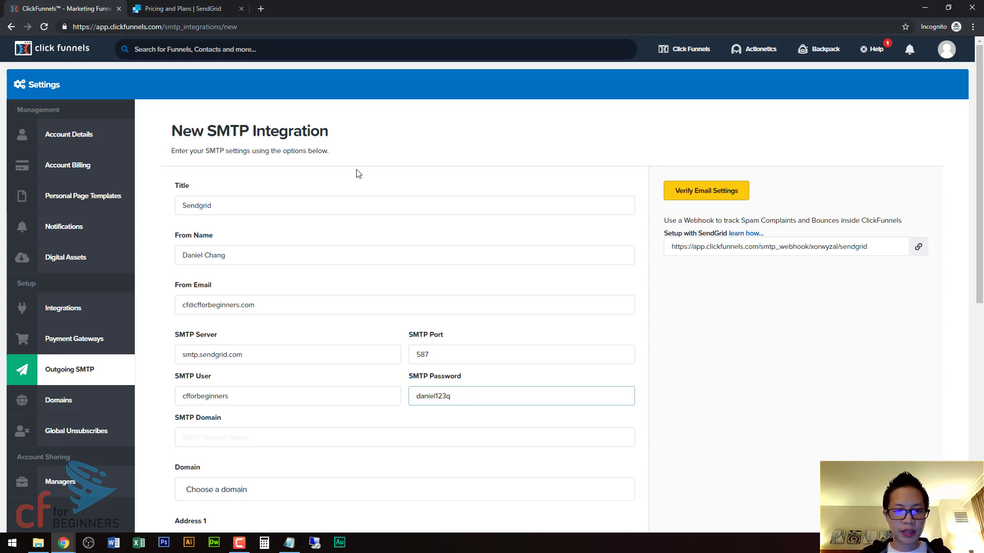
Set the SMTP domain to go.cfforbeginners.com.
left_click(215, 437)
scroll(239, 423, "down", 2)
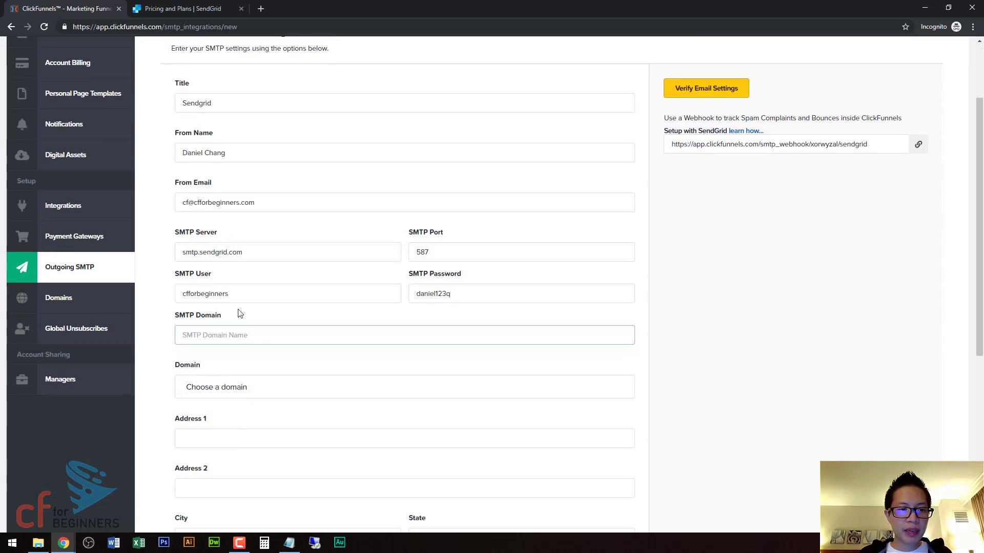
left_click(242, 296)
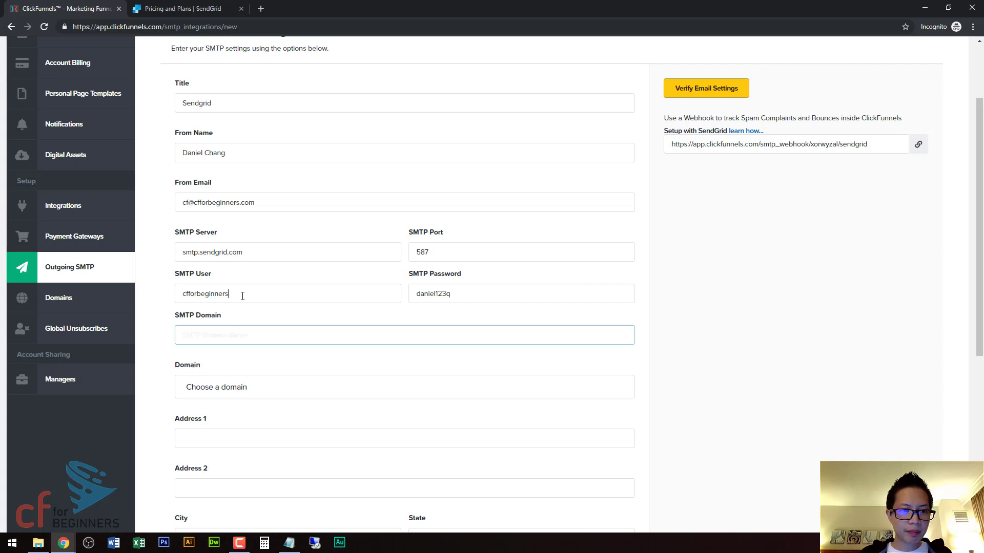
left_click_drag(243, 297, 165, 291)
key("ctrl+c")
left_click(222, 335)
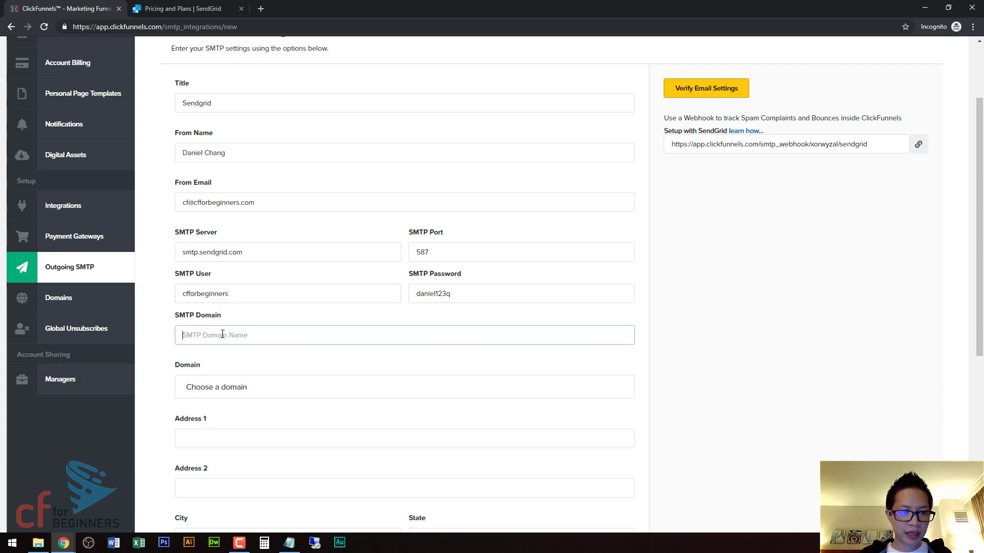
key("ctrl+v")
type(".com")
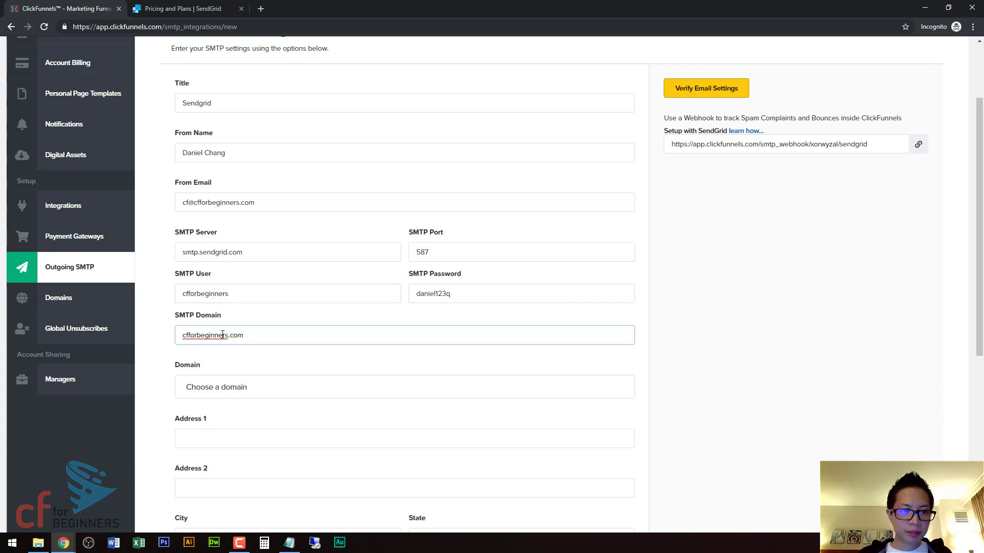
left_click(237, 387)
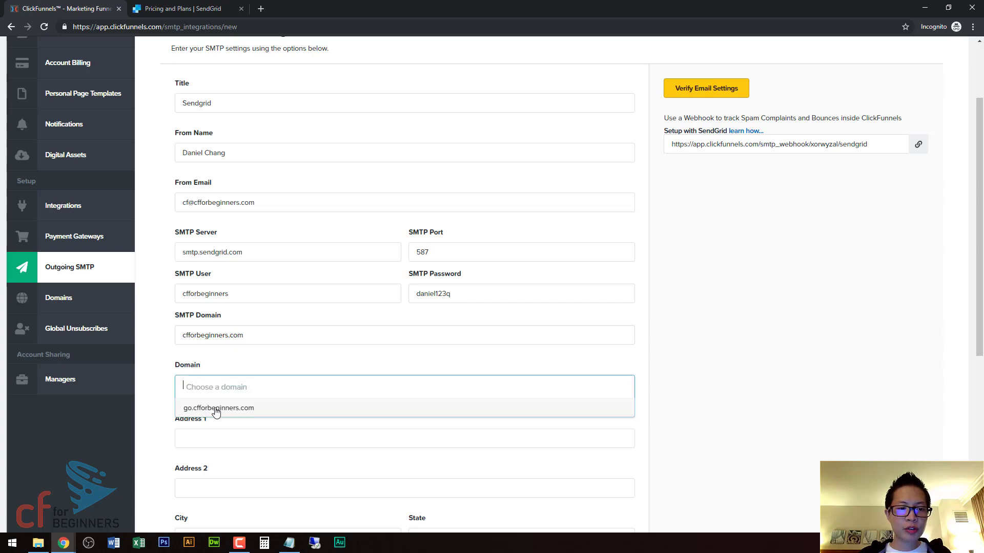
left_click(217, 408)
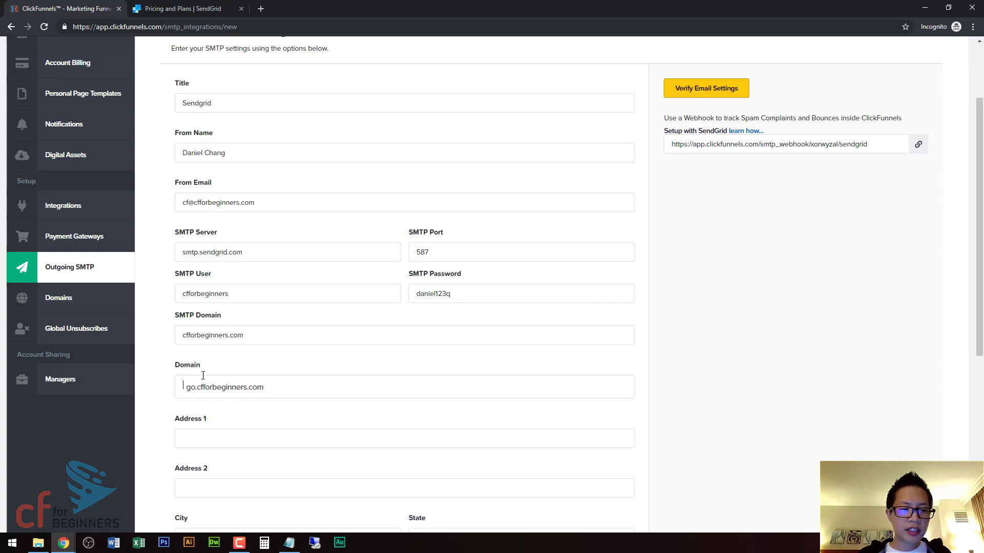
Scroll down to the SMTP Footer field and leave it empty.
scroll(156, 400, "down", 3)
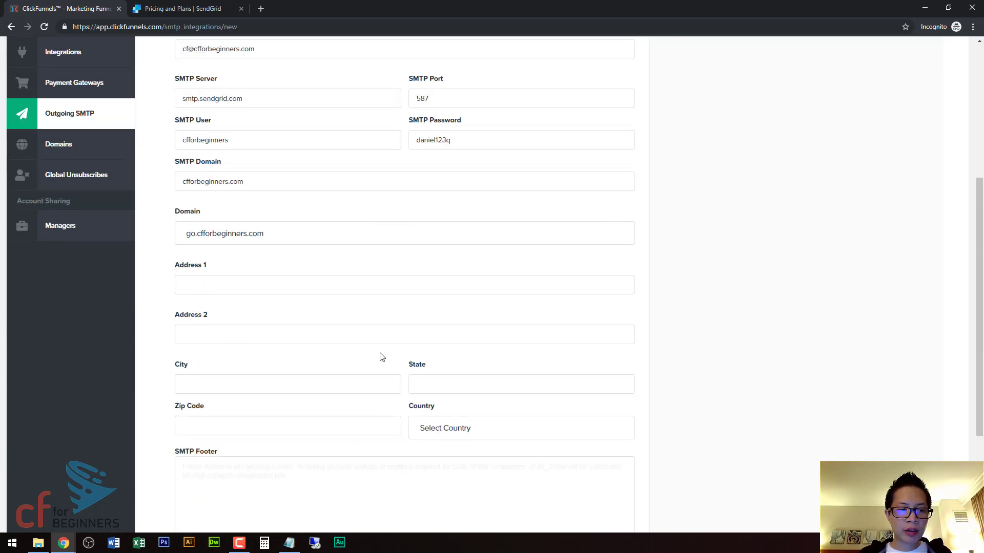
scroll(425, 359, "down", 1)
scroll(425, 359, "down", 2)
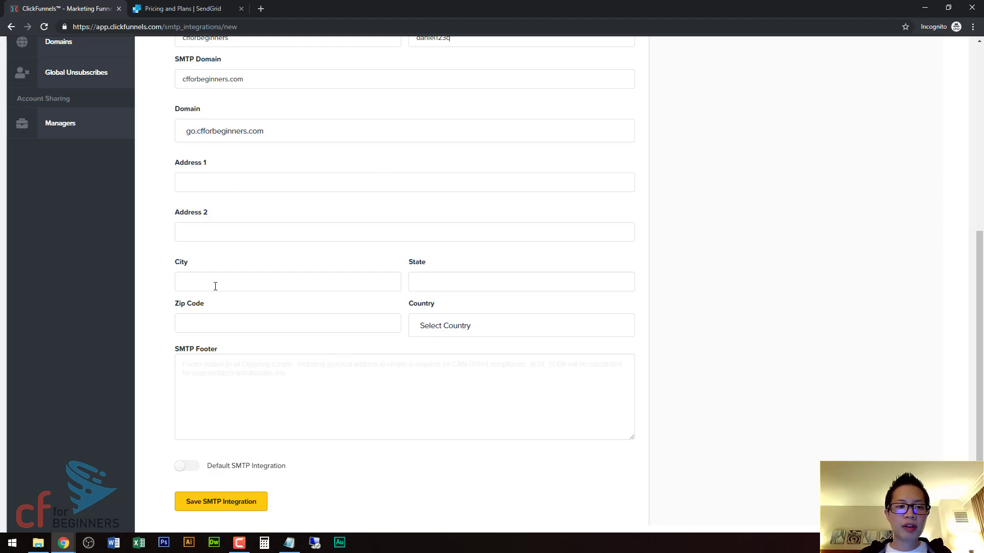
left_click(250, 390)
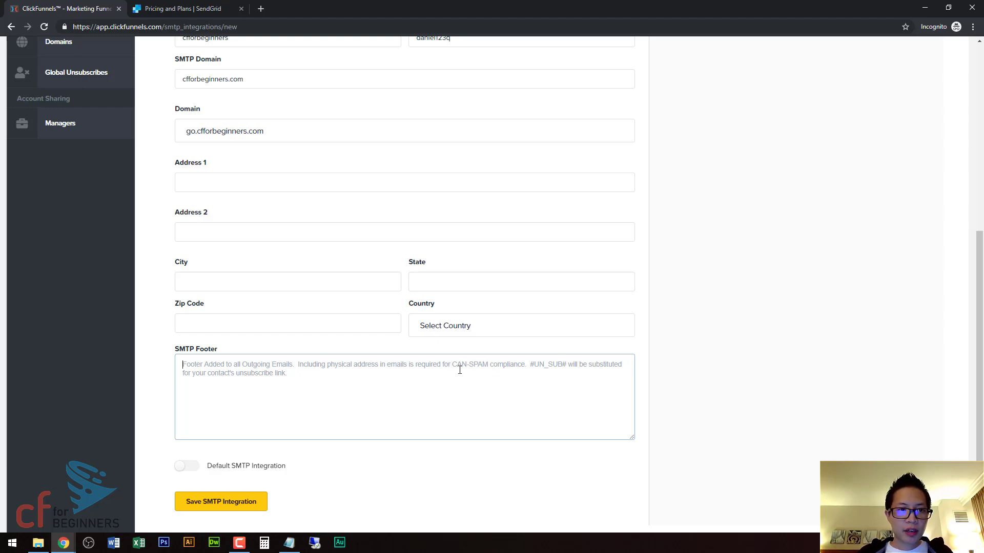
scroll(460, 370, "up", 6)
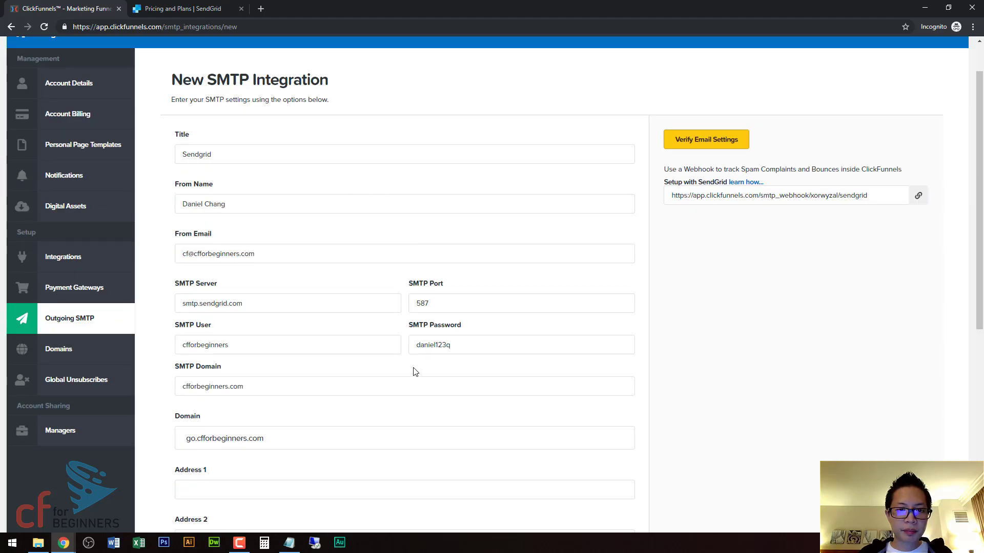
scroll(414, 370, "down", 6)
After the certificate error on save, change the SMTP server to smtp.sendgrid.net per the help article.
left_click(241, 508)
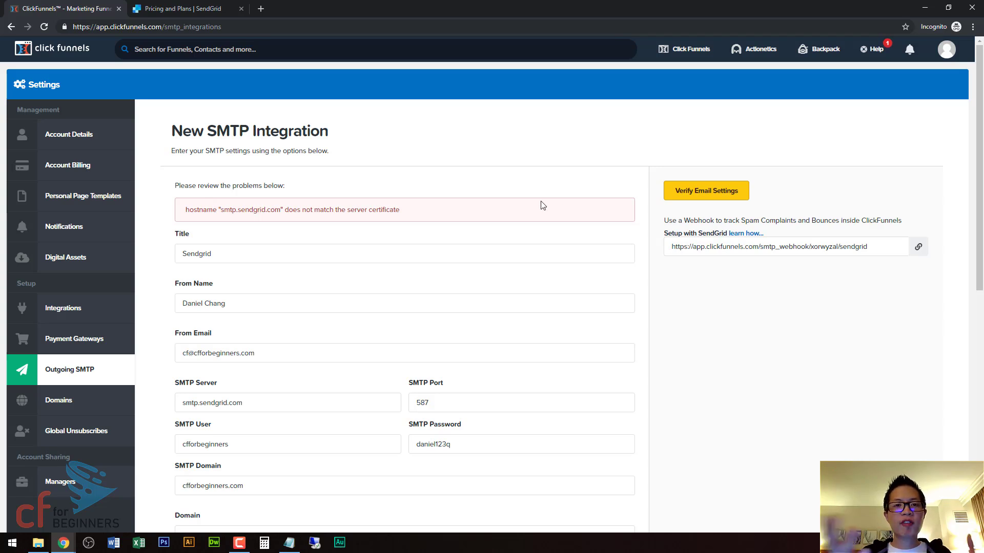
left_click(747, 233)
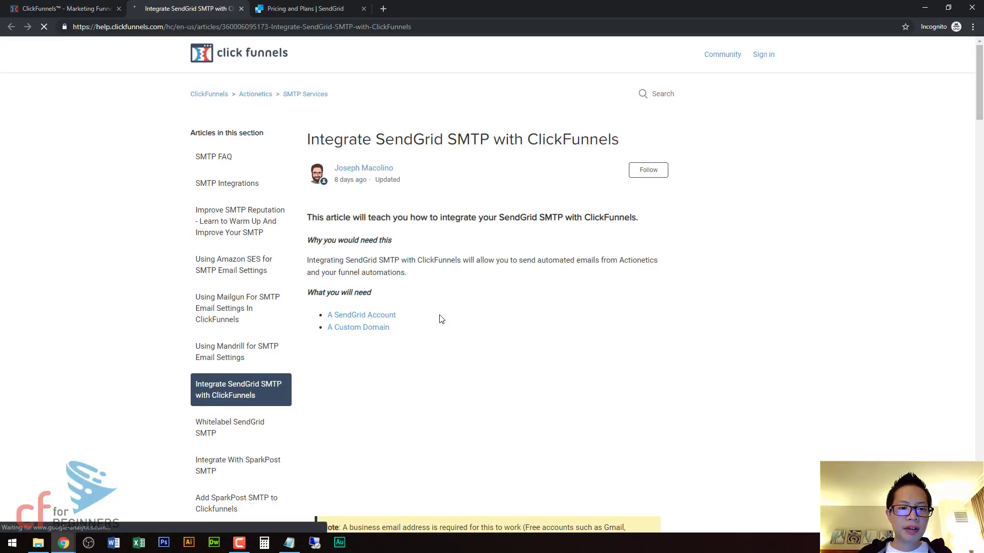
scroll(461, 322, "down", 5)
scroll(456, 323, "down", 1)
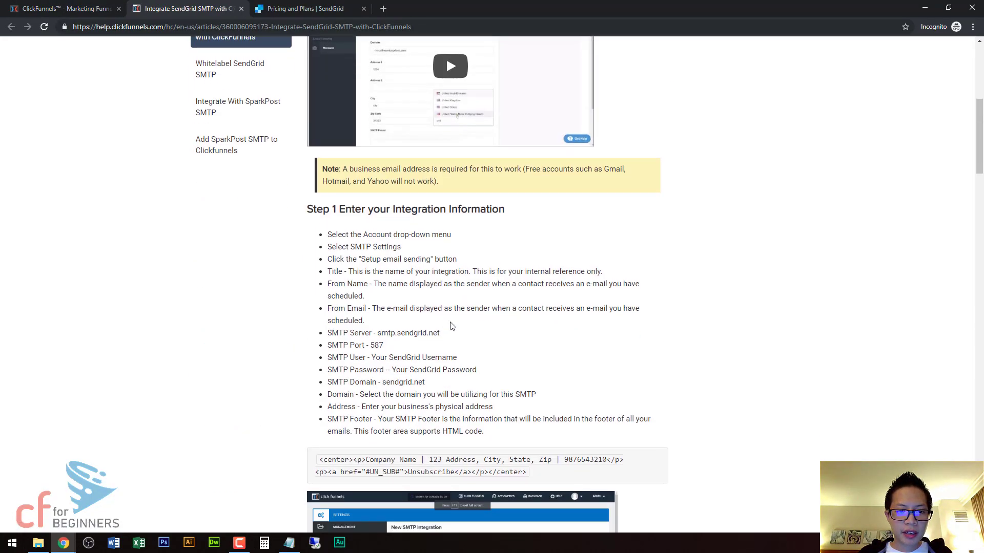
double_click(433, 333)
key("ctrl+c")
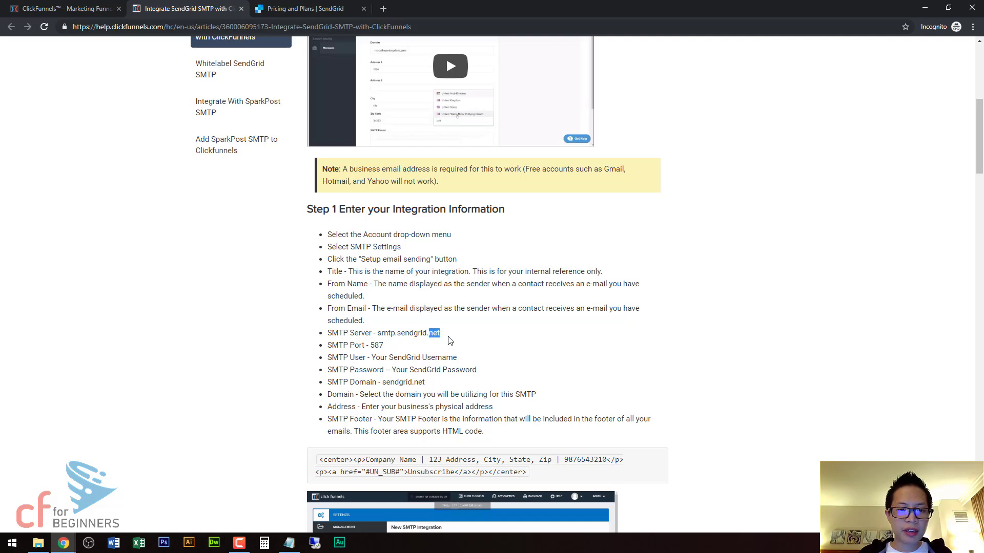
left_click(92, 14)
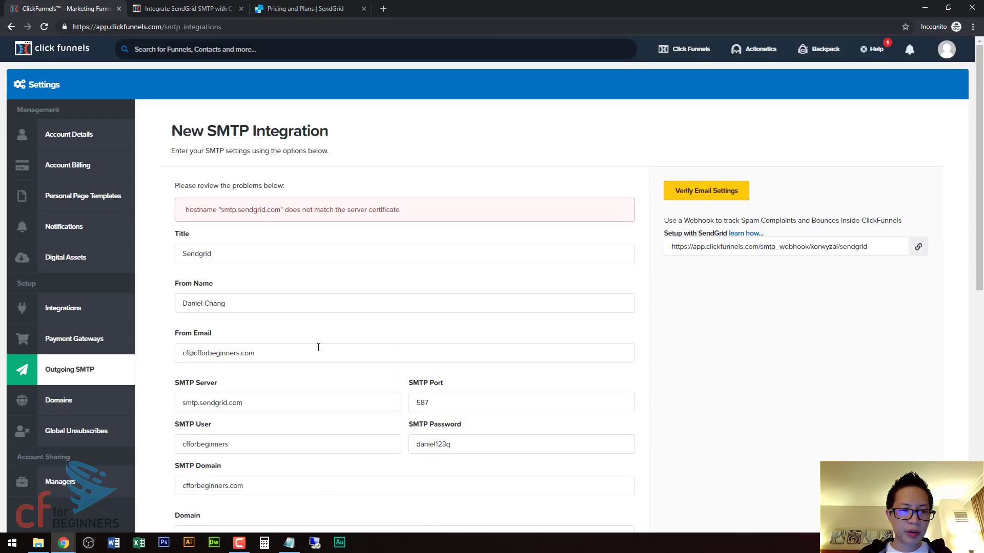
left_click(233, 403)
double_click(234, 403)
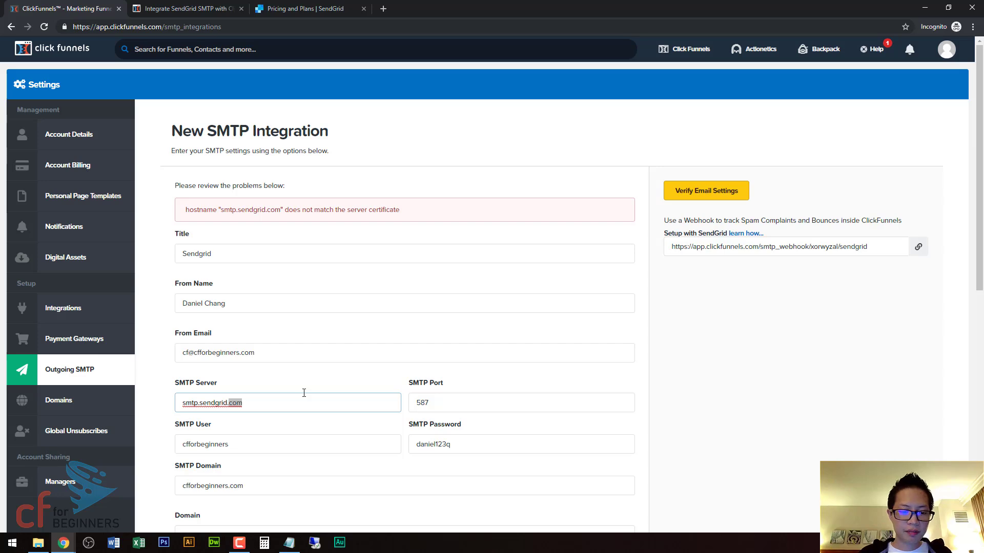
key("ctrl+v")
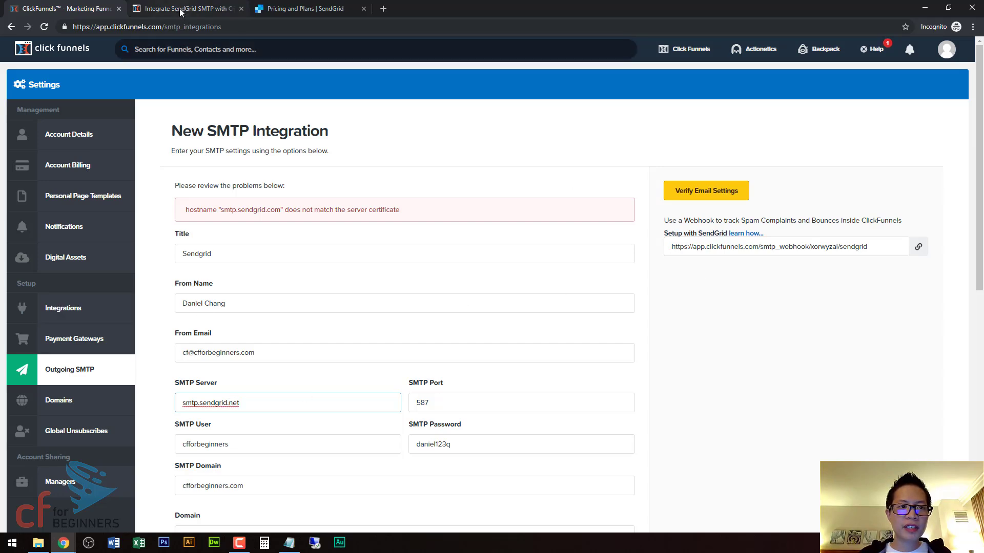
Confirm port 587 and the footer guidance in the article, then save the Sendgrid integration.
left_click(180, 8)
scroll(463, 358, "down", 1)
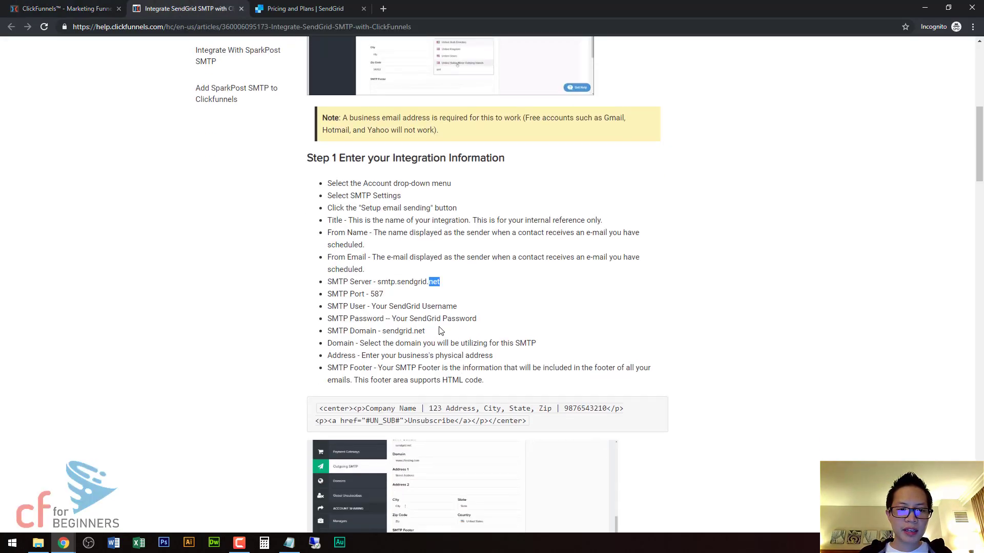
double_click(377, 294)
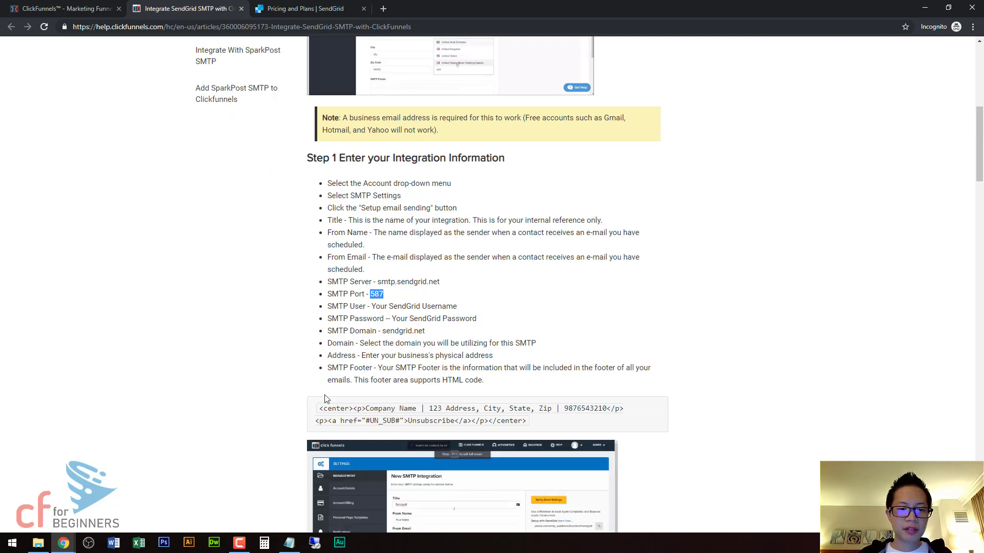
mouse_move(318, 408)
left_mouse_down()
mouse_move(539, 424)
mouse_move(328, 404)
left_mouse_up()
left_click(540, 425)
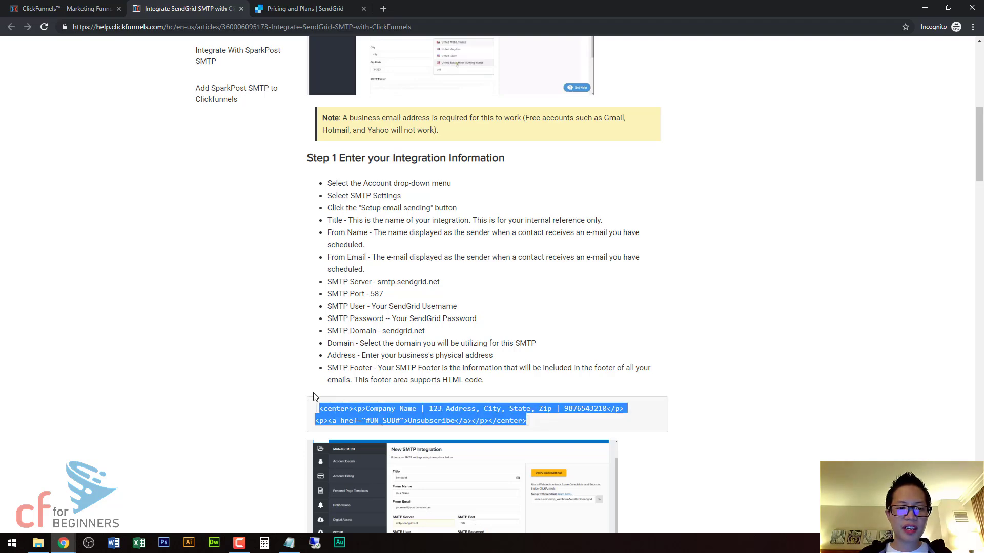
left_click(314, 362)
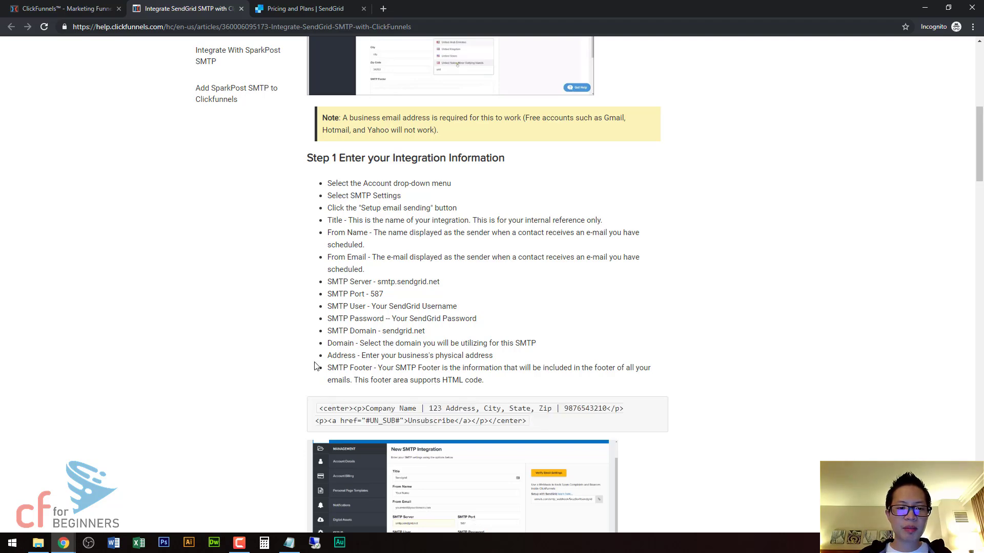
left_click(70, 6)
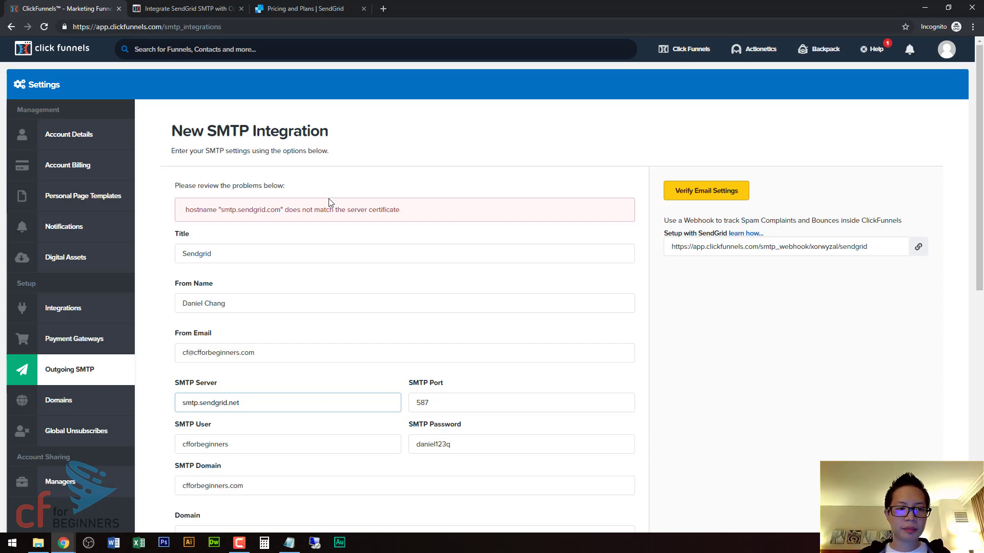
left_click(161, 400)
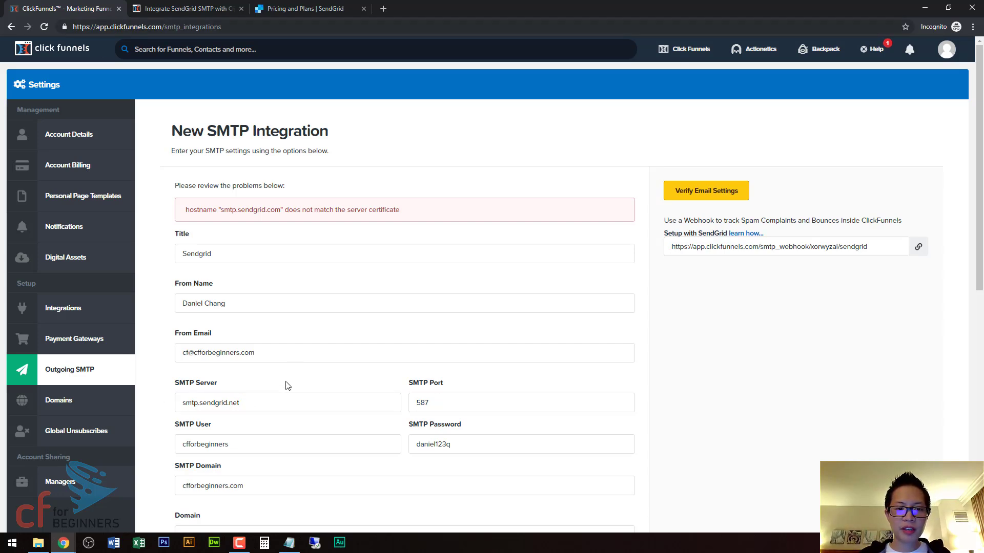
scroll(286, 384, "down", 7)
scroll(244, 398, "down", 2)
left_click(226, 436)
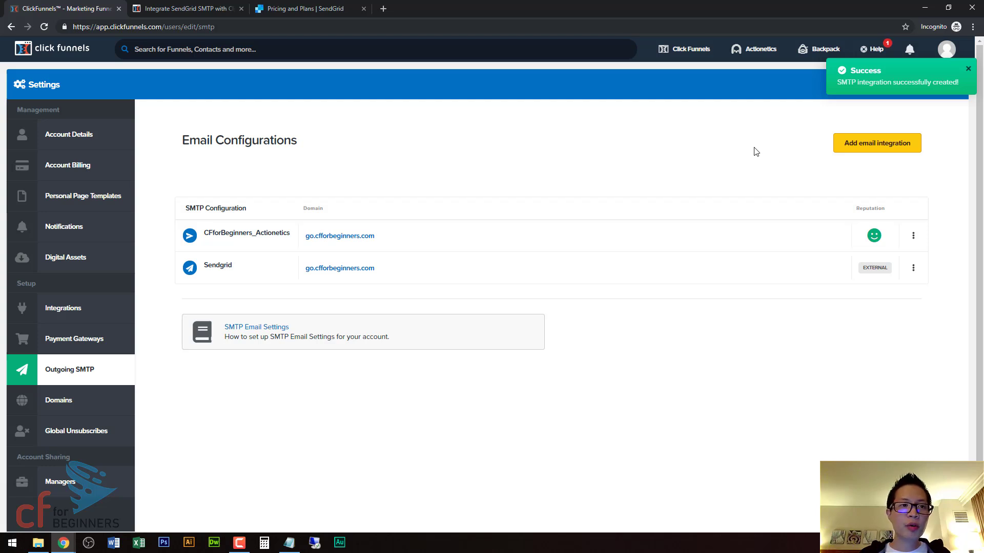
Return to the help article and highlight server smtp.sendgrid.net and port 587 in Step 1.
left_click(210, 10)
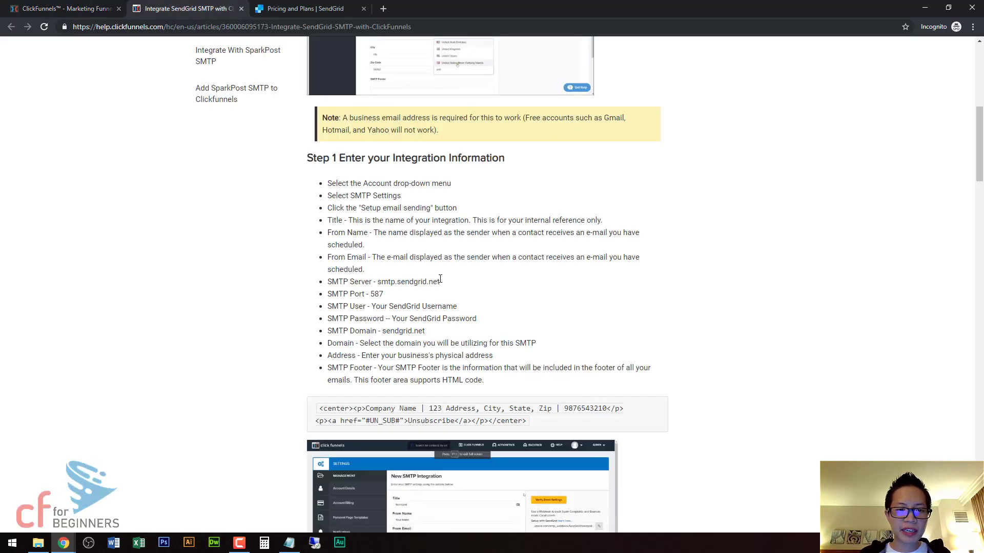
left_click_drag(440, 280, 377, 281)
double_click(375, 293)
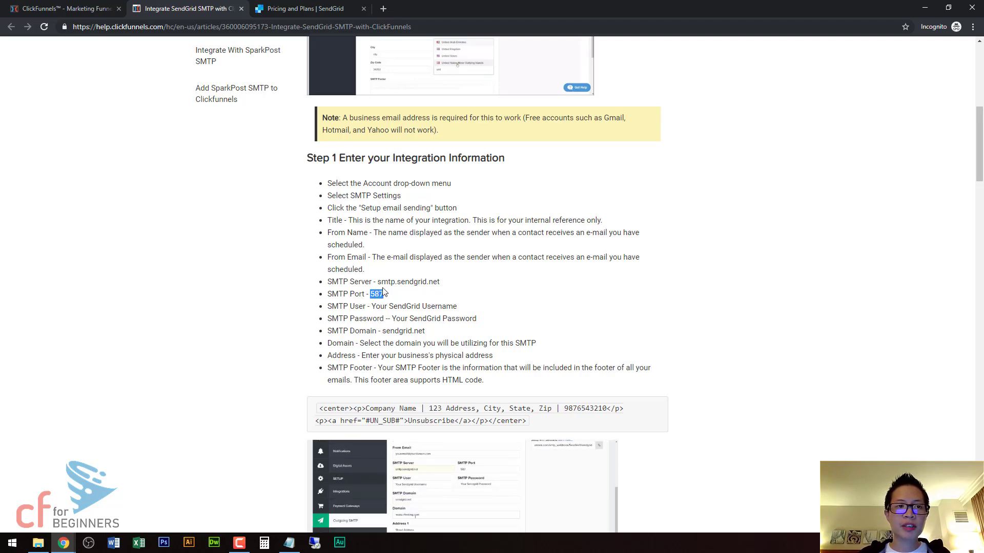
Switch back to ClickFunnels' Email Configurations, showing Sendgrid as External for go.cfforbeginners.com.
left_click(82, 8)
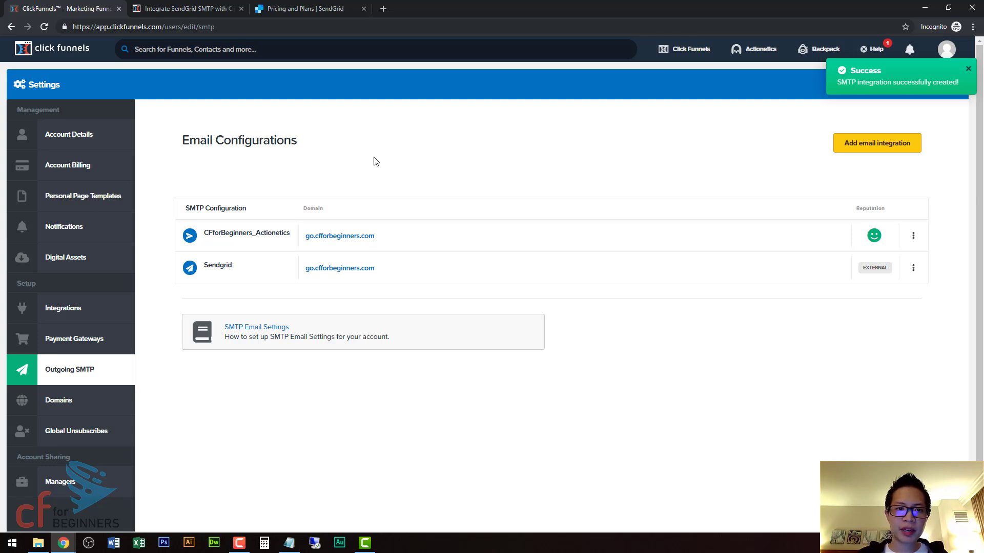
Bring forward the cPanel Chrome window and open SendGrid's Settings > Sender Authentication page.
key("alt+Tab")
key("alt+Tab")
key("alt+Tab")
key("alt+Tab")
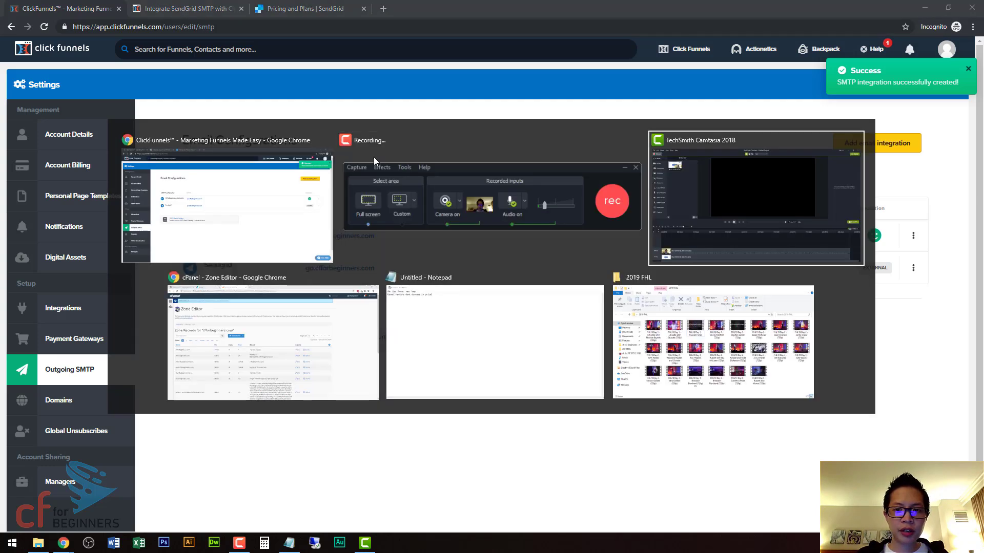
key("alt+Tab")
key("alt+Tab")
key("alt+Tab")
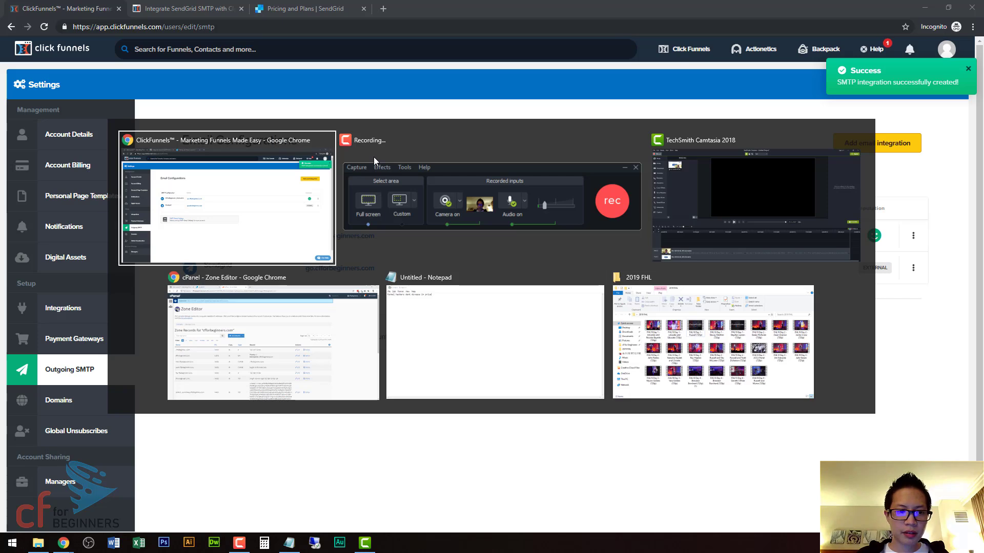
left_click(295, 306)
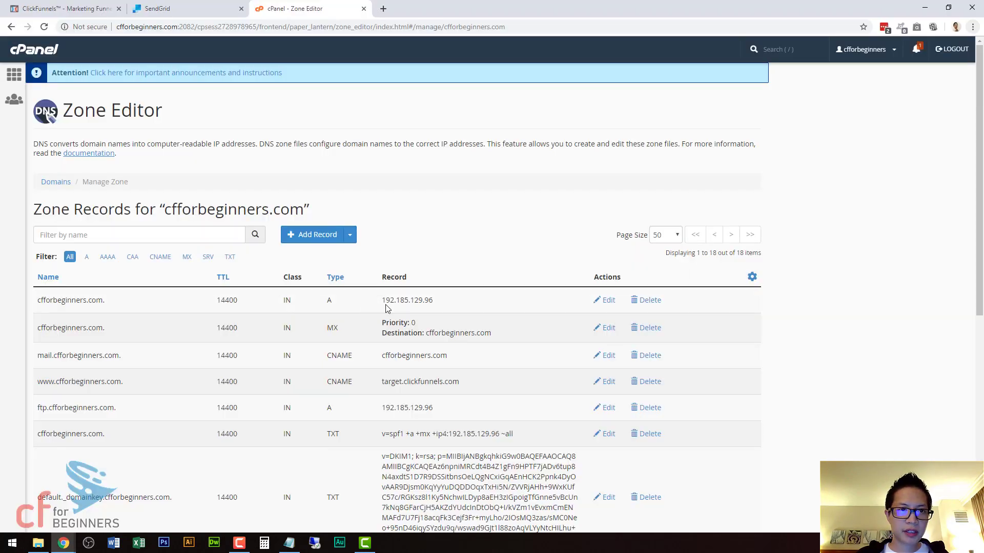
left_click(235, 6)
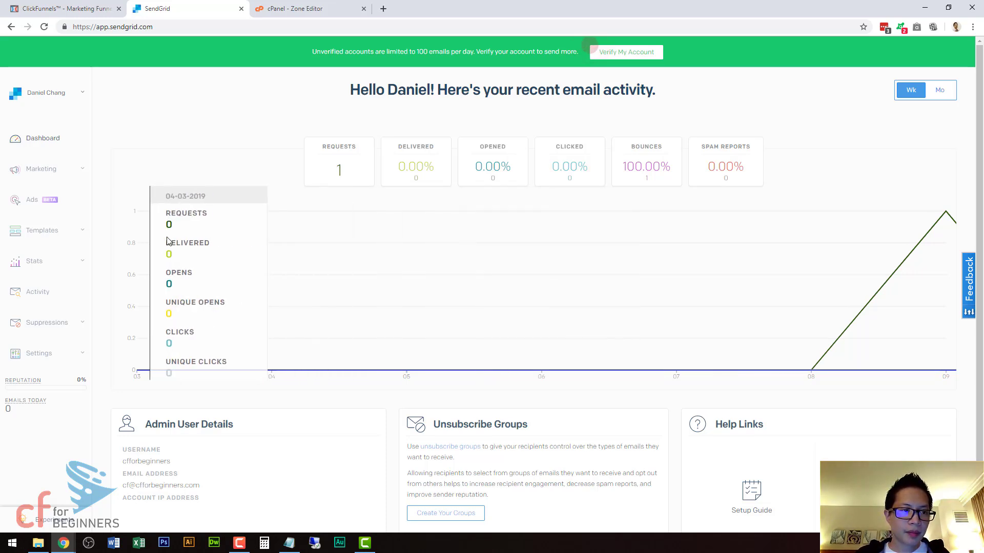
left_click(36, 354)
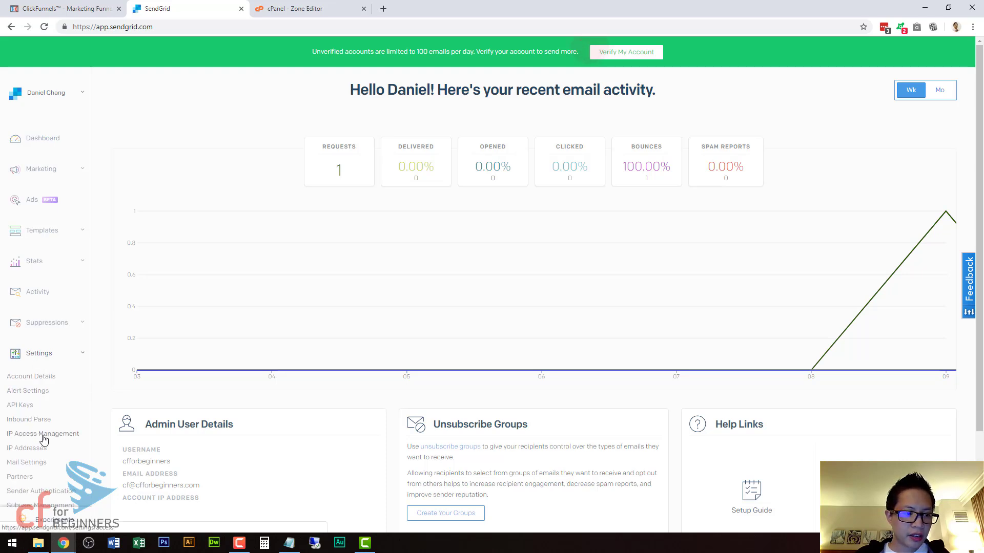
scroll(45, 439, "down", 1)
left_click(25, 445)
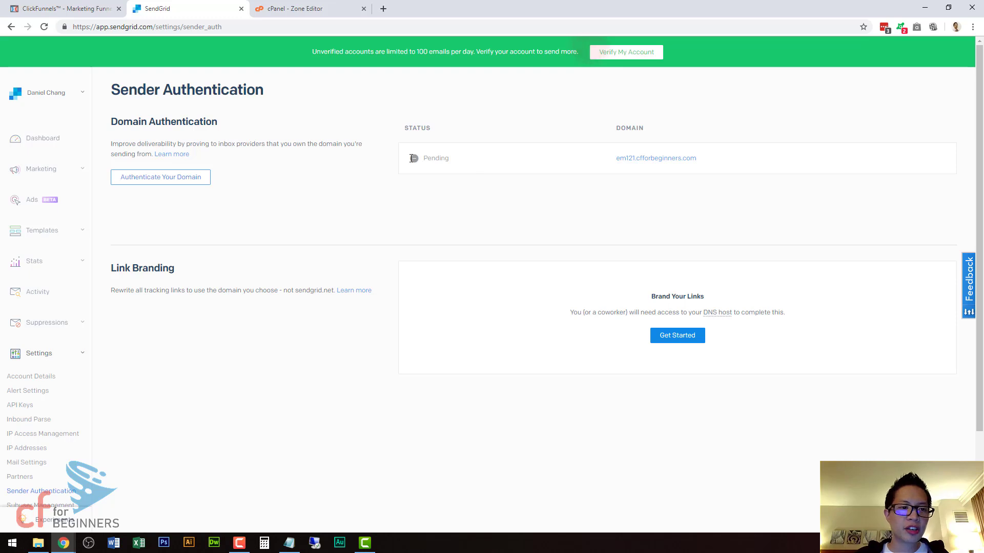
Start authenticating a domain and browse DNS host options, trying GoDaddy and Other Host.
left_click(161, 180)
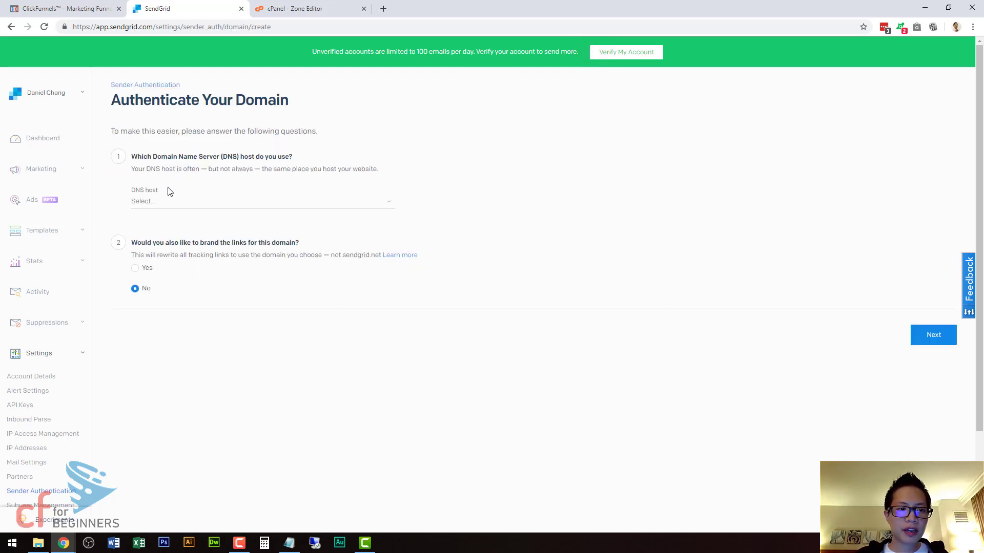
left_click(171, 204)
left_click(172, 206)
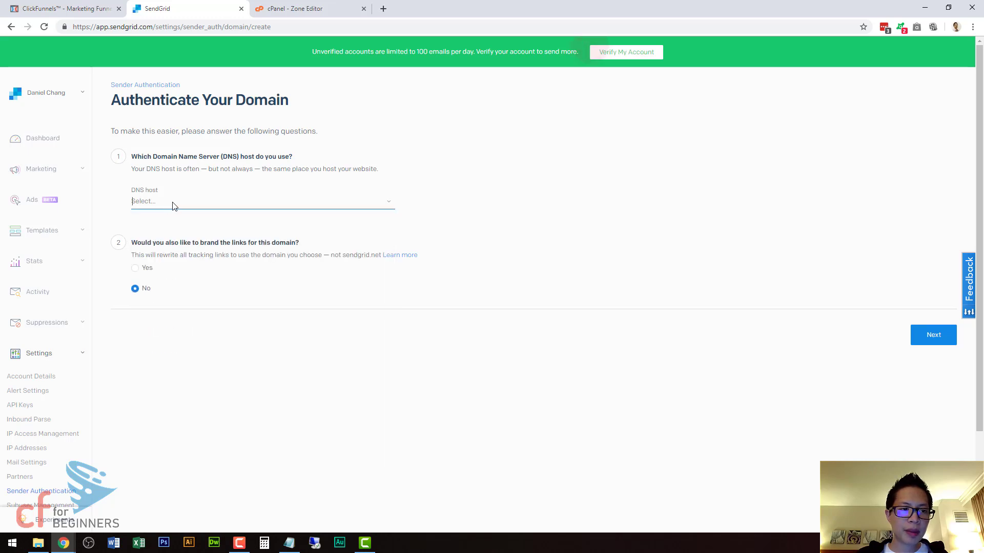
type("cf")
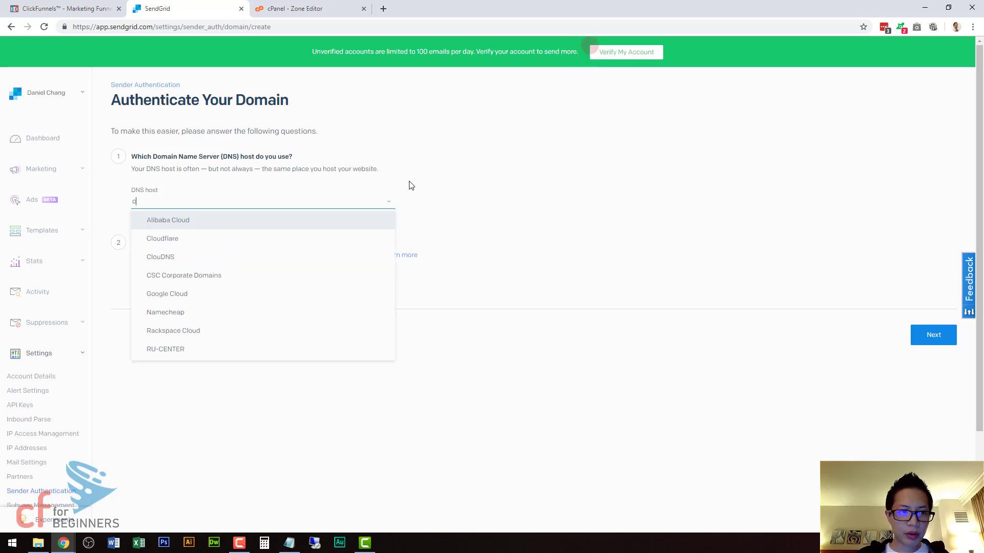
key("BackSpace")
key("BackSpace")
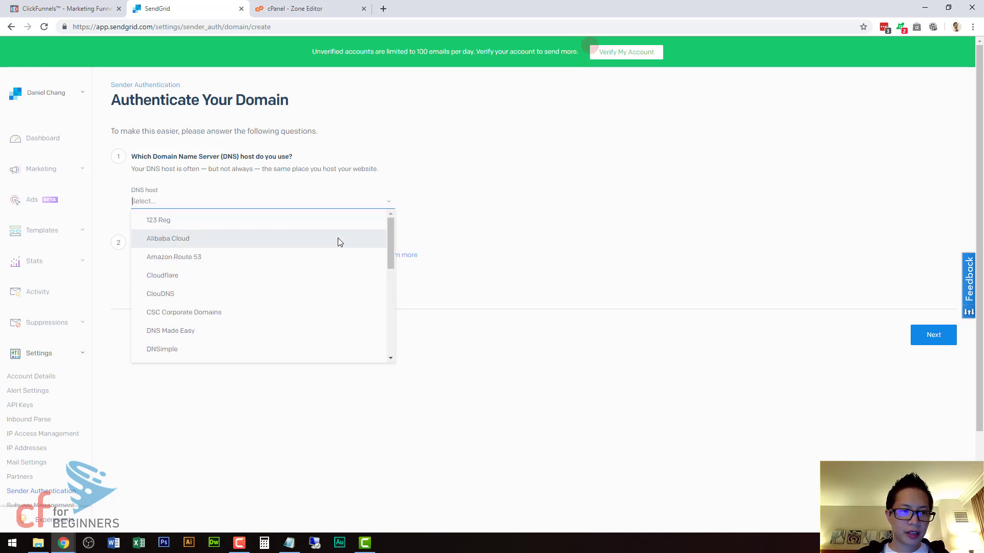
type("go")
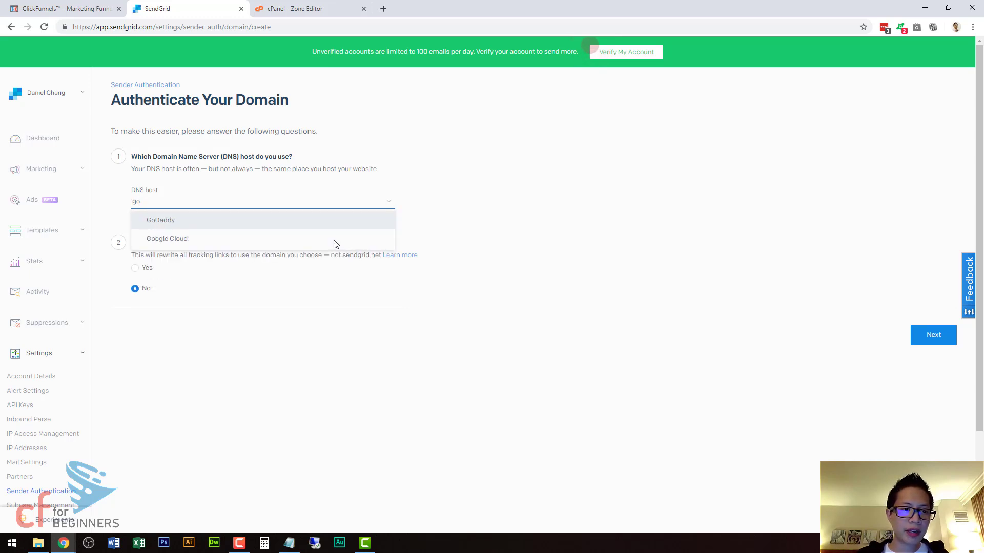
left_click(208, 223)
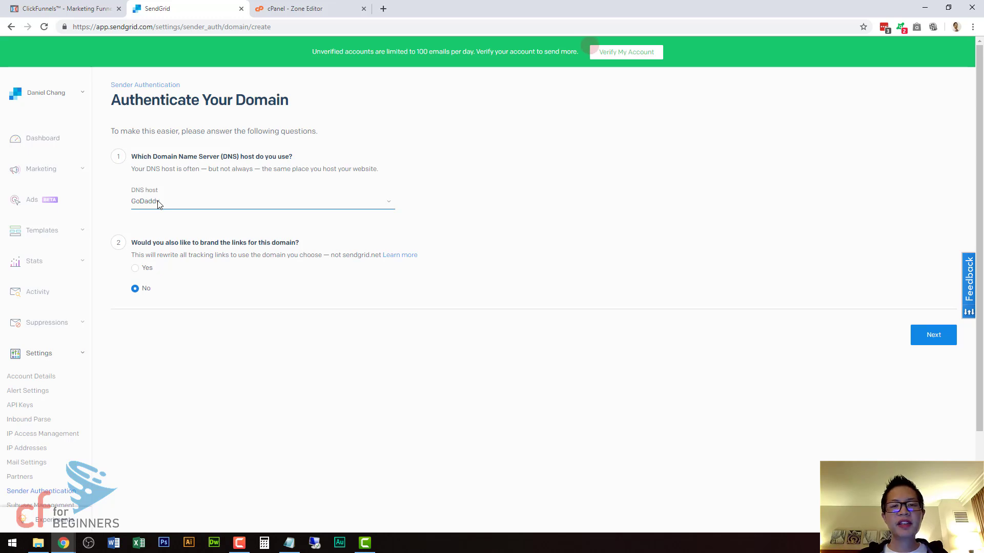
left_click(199, 204)
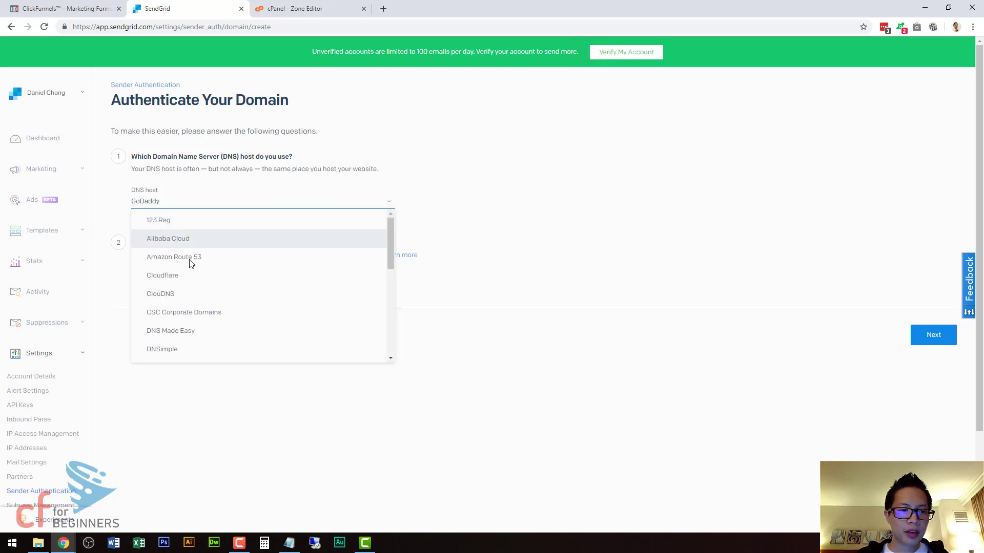
scroll(254, 283, "down", 6)
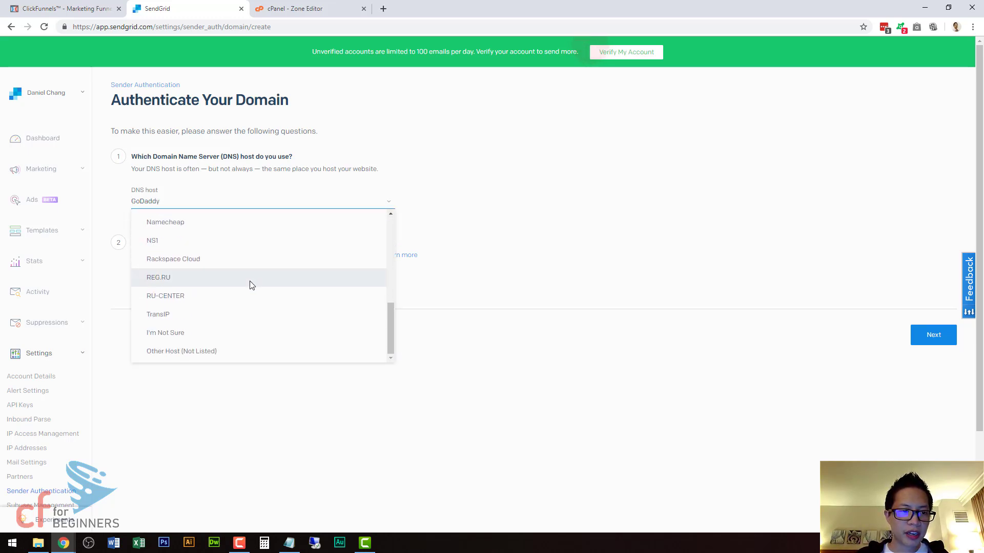
scroll(220, 305, "up", 1)
scroll(220, 306, "down", 1)
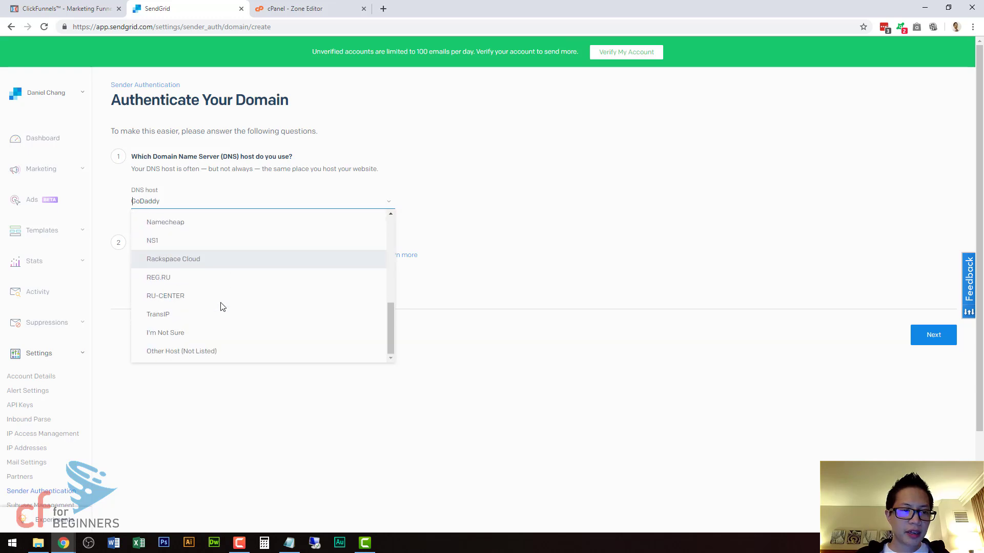
left_click(173, 351)
Set the DNS host to I'm Not Sure, enable link branding (Yes), and continue.
left_click(440, 203)
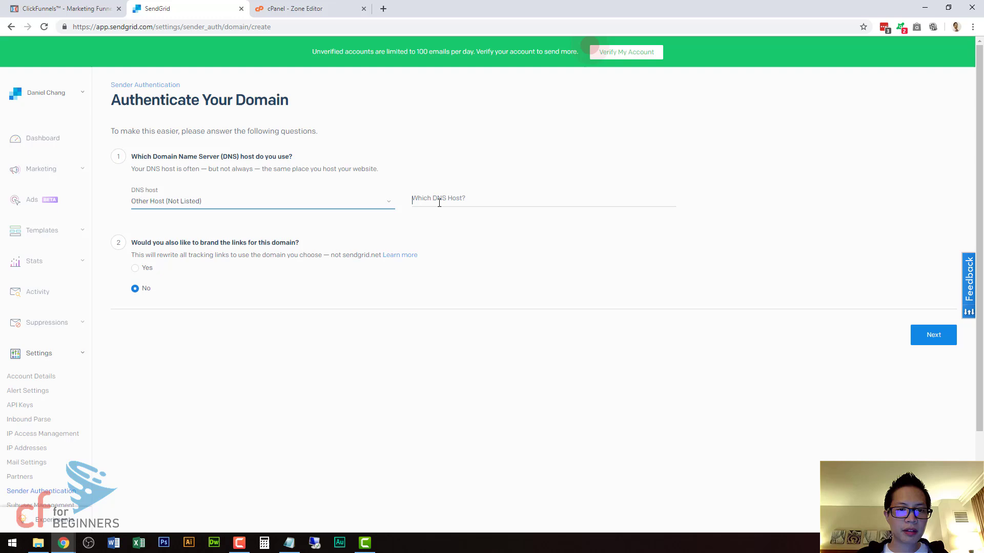
left_click(352, 205)
scroll(214, 329, "down", 5)
left_click(180, 334)
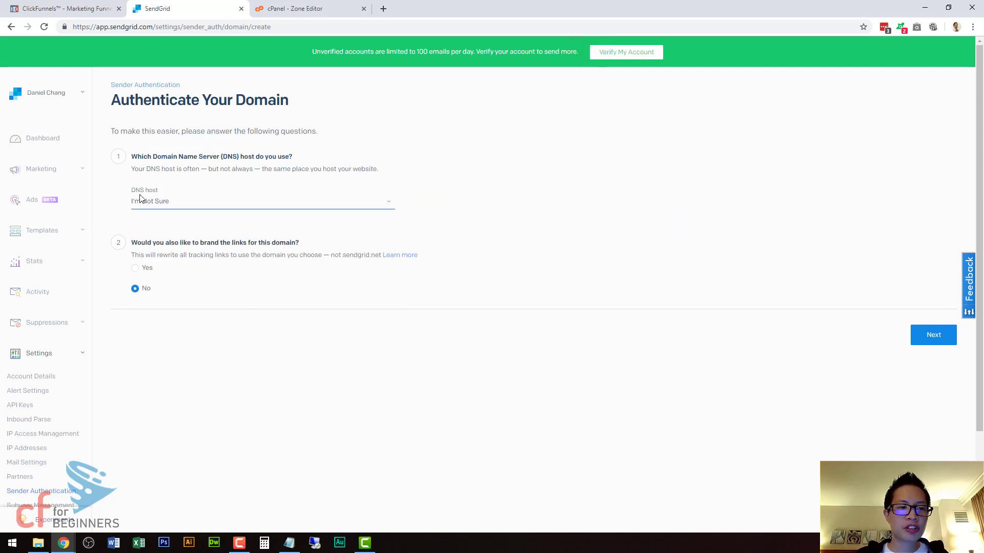
left_click(403, 146)
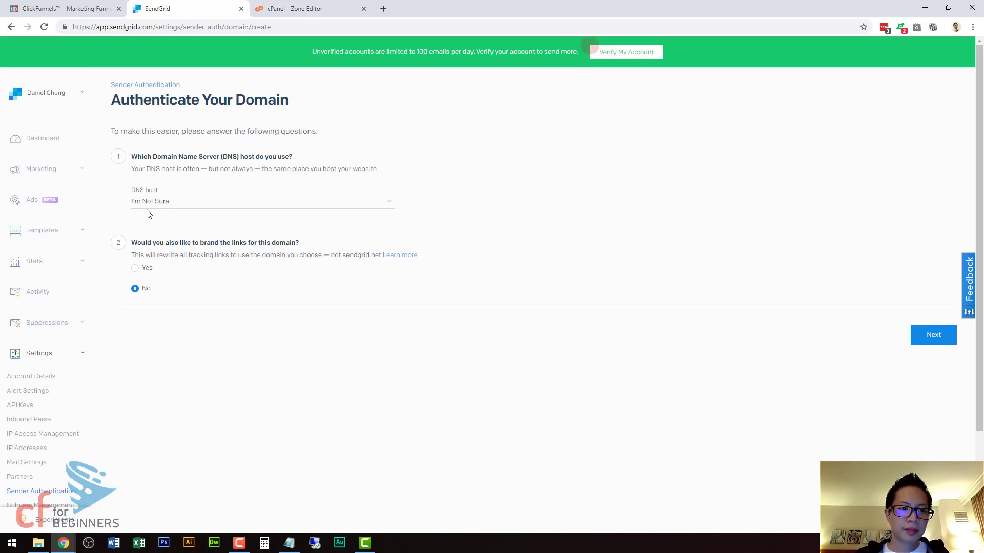
left_click(137, 270)
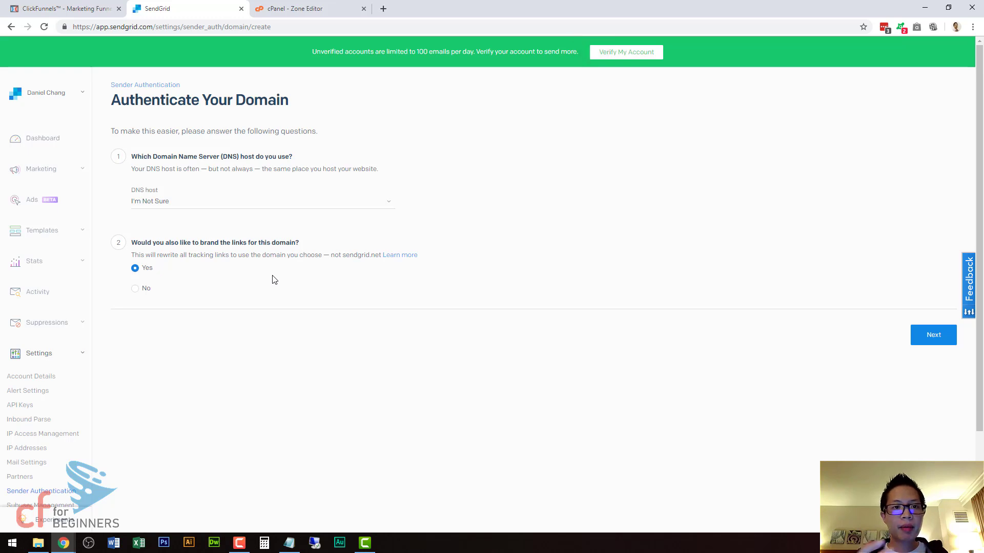
left_click(917, 338)
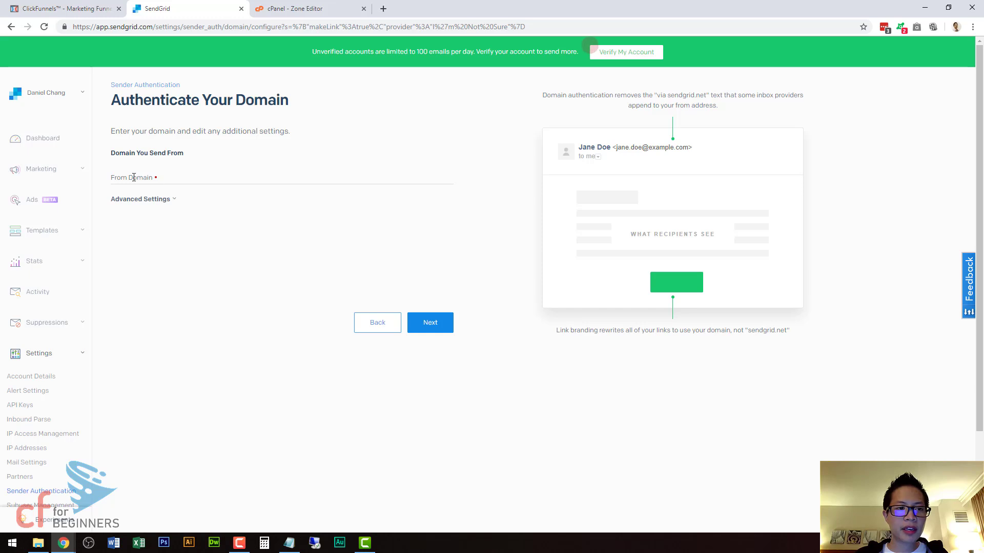
Enter cfforbeginners.com as the From Domain and submit it to generate its DNS records.
left_click(139, 177)
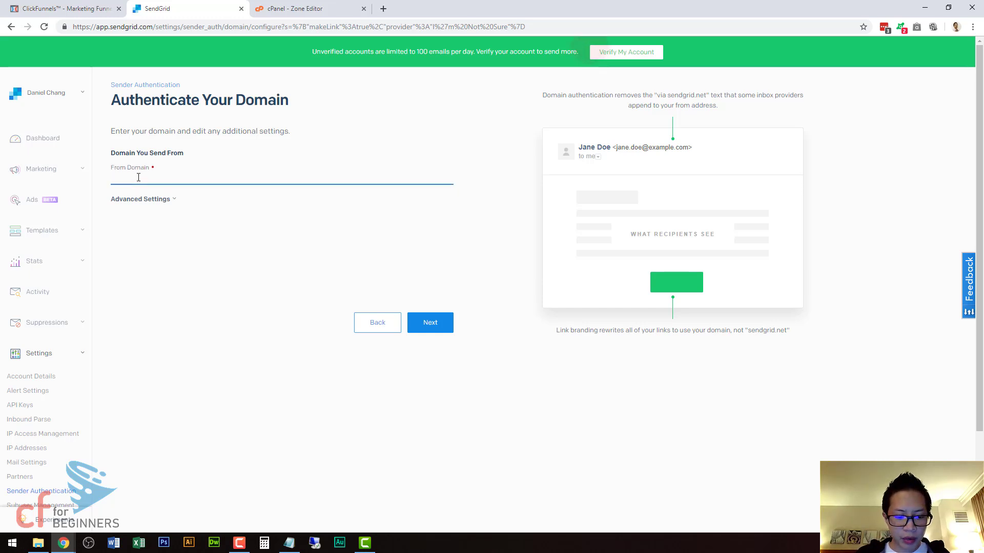
type("cffor")
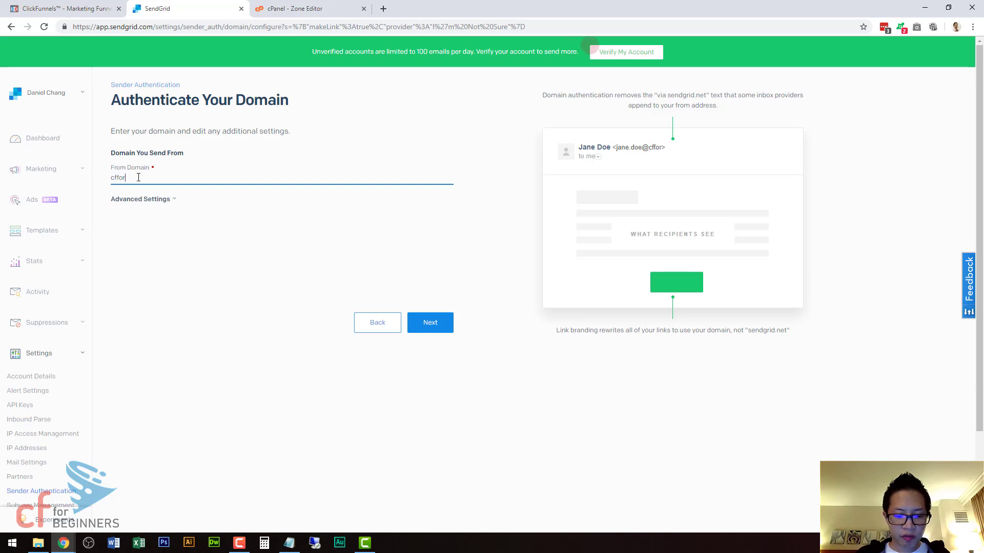
type("beginners.com")
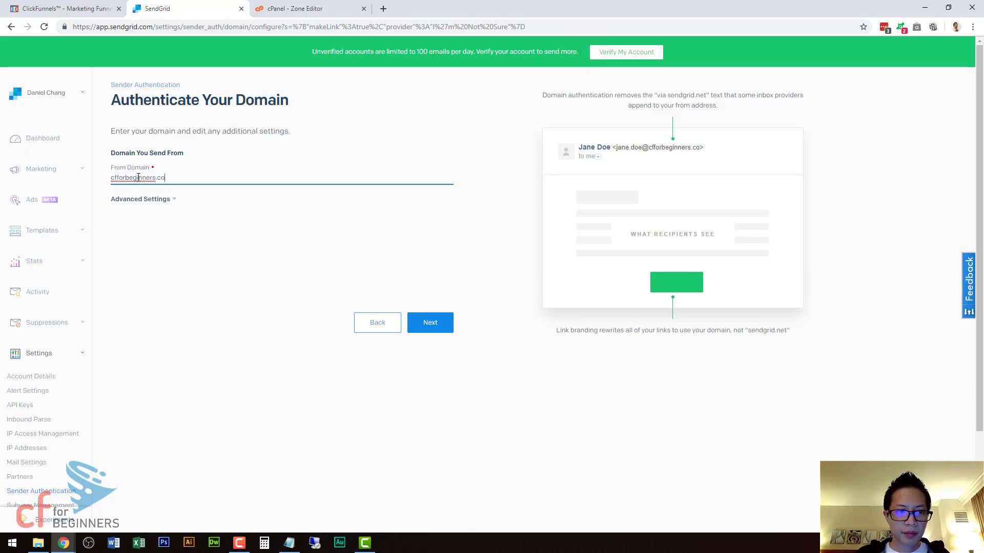
left_click(430, 323)
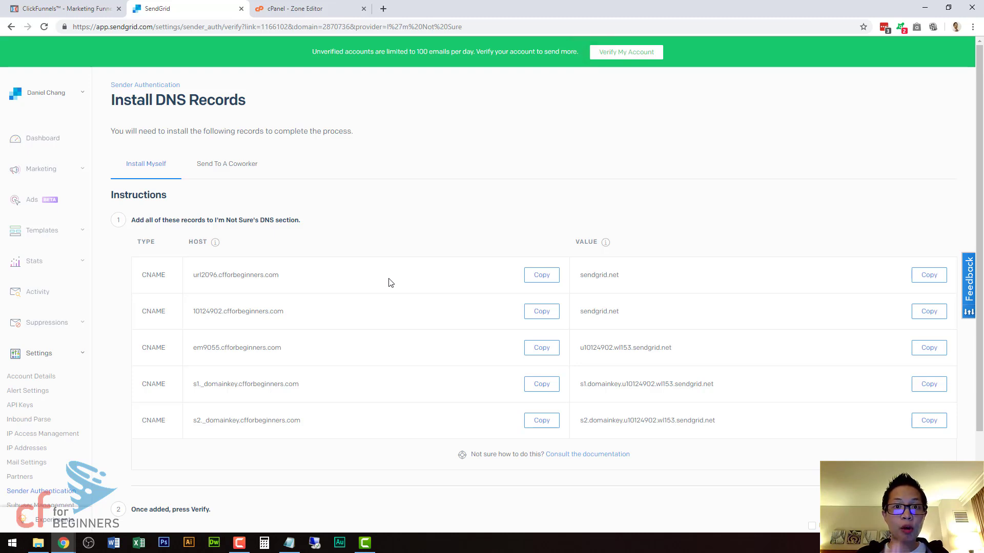
Switch to the cPanel Zone Editor for cfforbeginners.com.
left_click(303, 5)
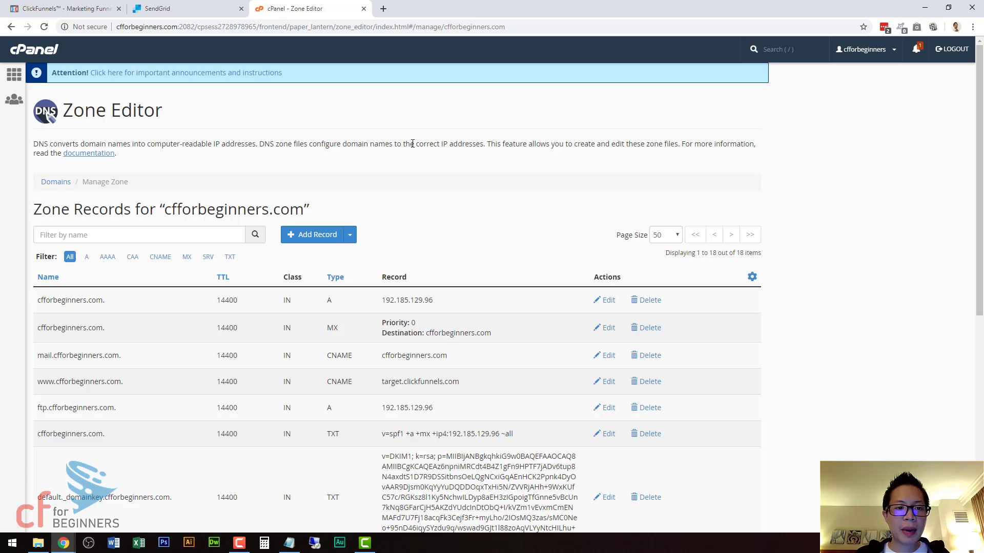
Start a new CNAME record and paste SendGrid's first host, url2096, as its name.
left_click(350, 235)
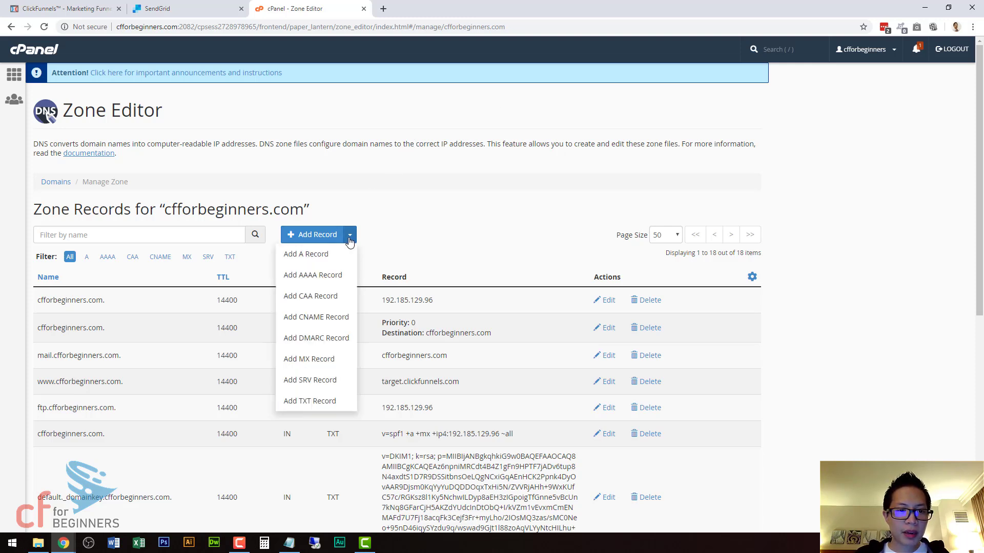
left_click(312, 320)
left_click(187, 9)
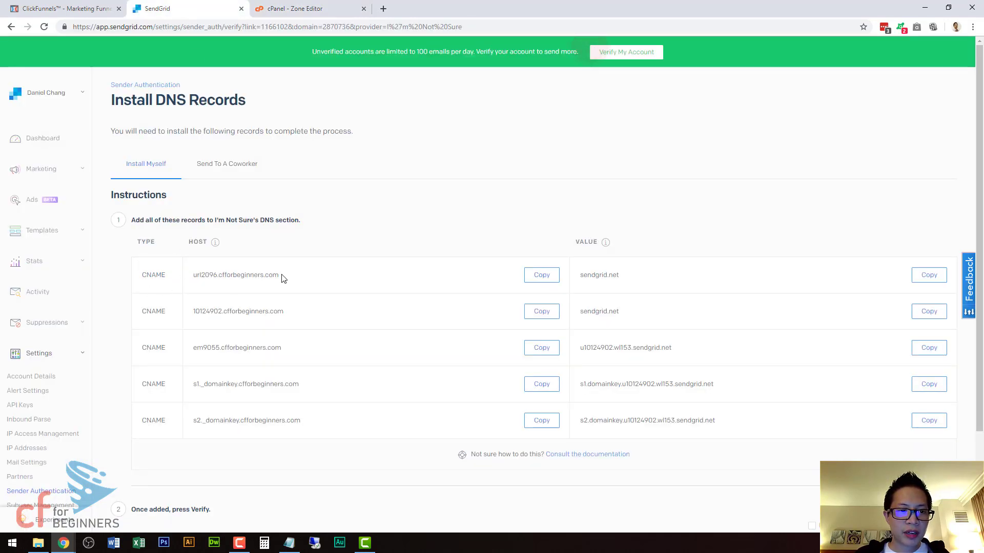
left_click_drag(280, 276, 195, 275)
key("ctrl+c")
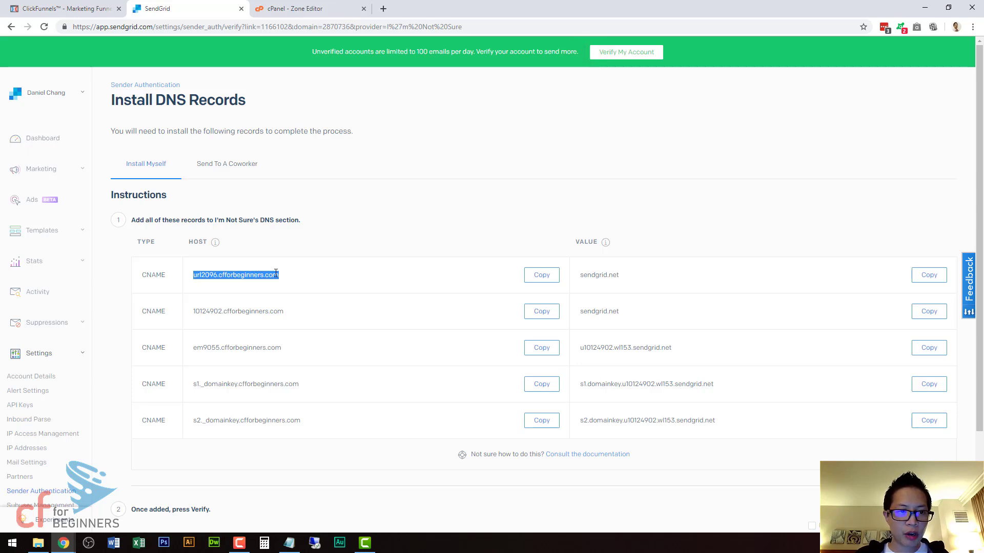
key("ctrl+Tab")
left_click(152, 299)
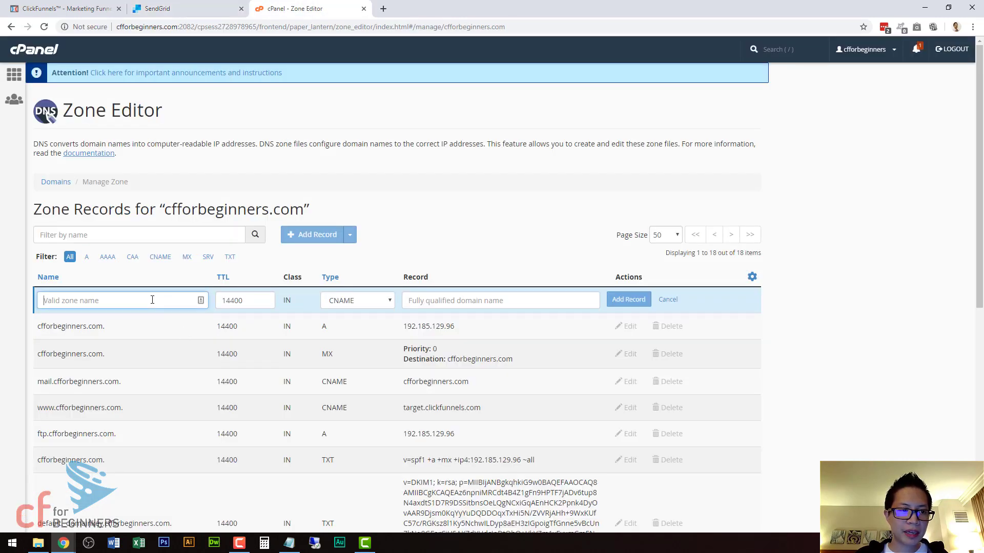
key("ctrl+v")
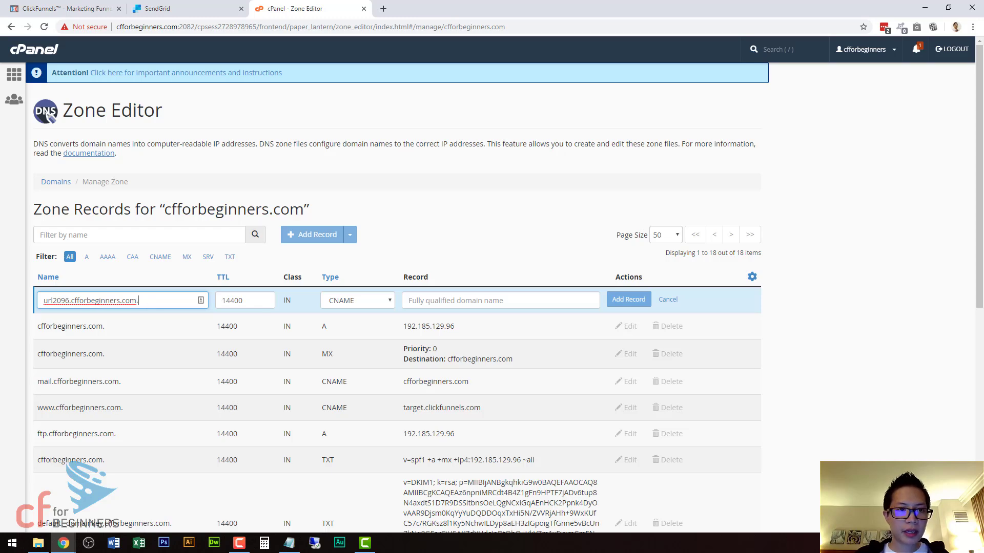
left_click(201, 4)
left_click(316, 5)
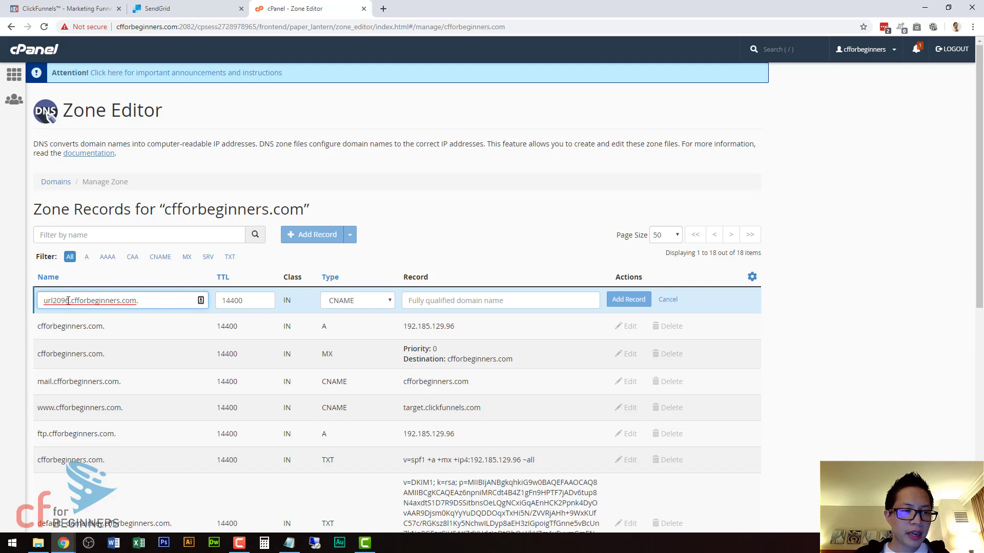
left_click_drag(47, 301, 45, 303)
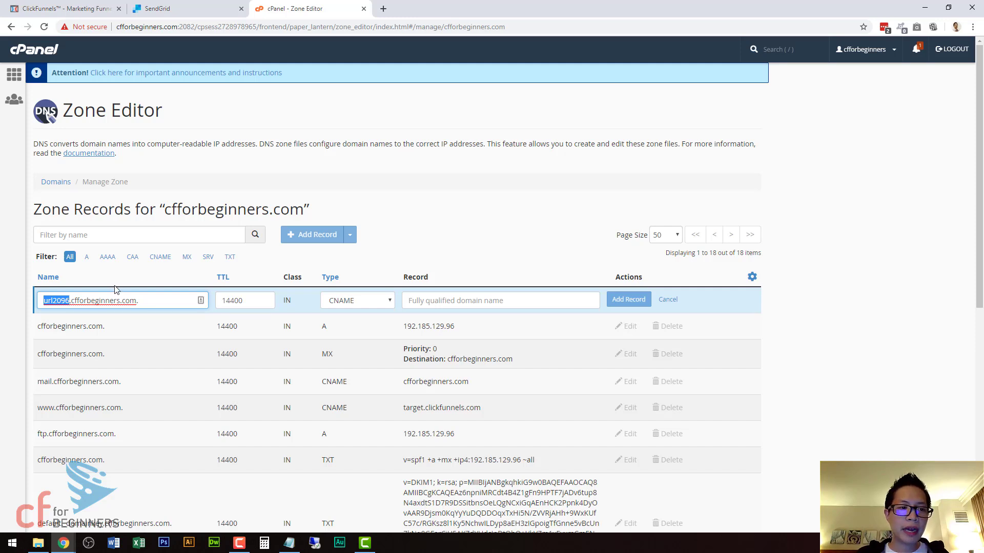
left_click_drag(197, 300, 26, 305)
left_click(150, 301)
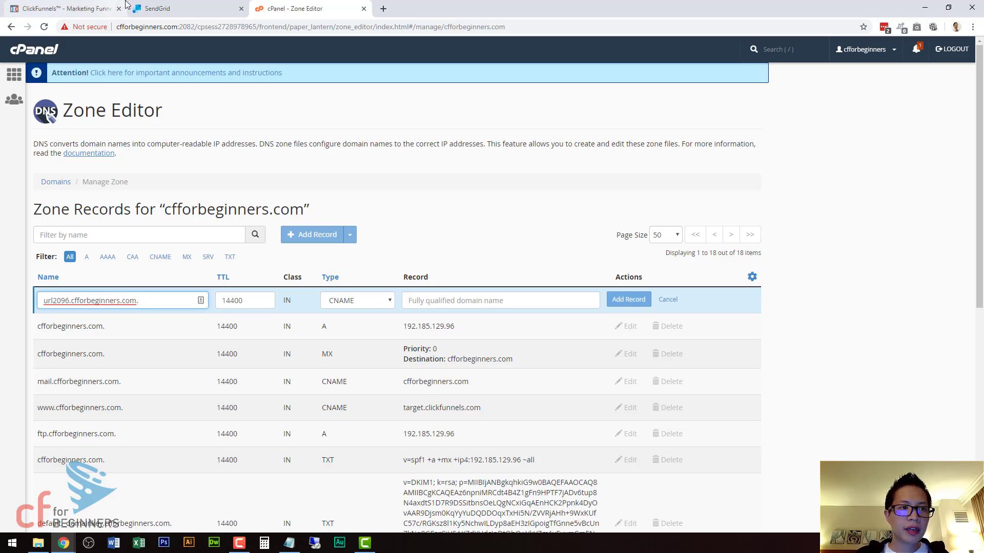
Copy sendgrid.net from SendGrid into the record target and save the url2096 CNAME.
left_click(154, 9)
left_click_drag(620, 277, 581, 277)
key("ctrl+c")
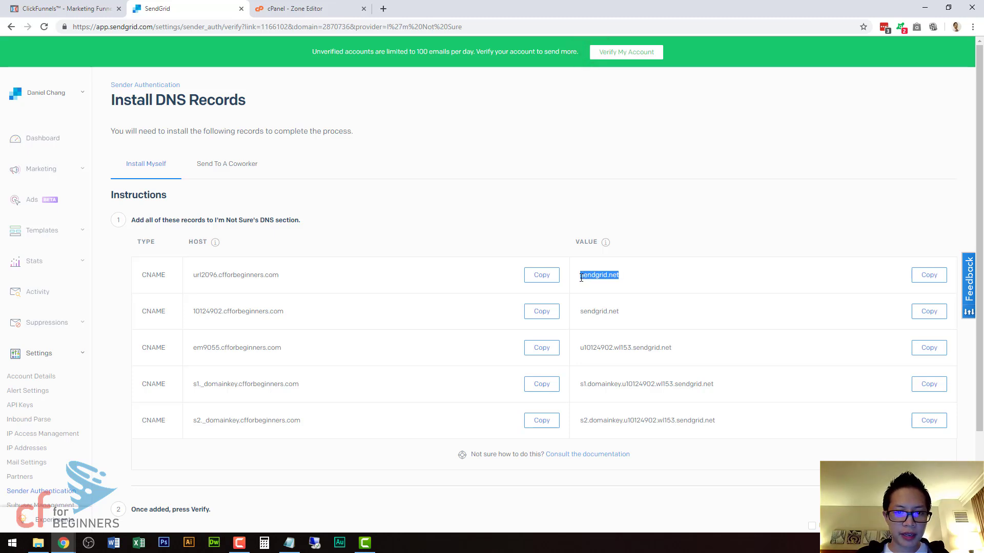
key("ctrl+Tab")
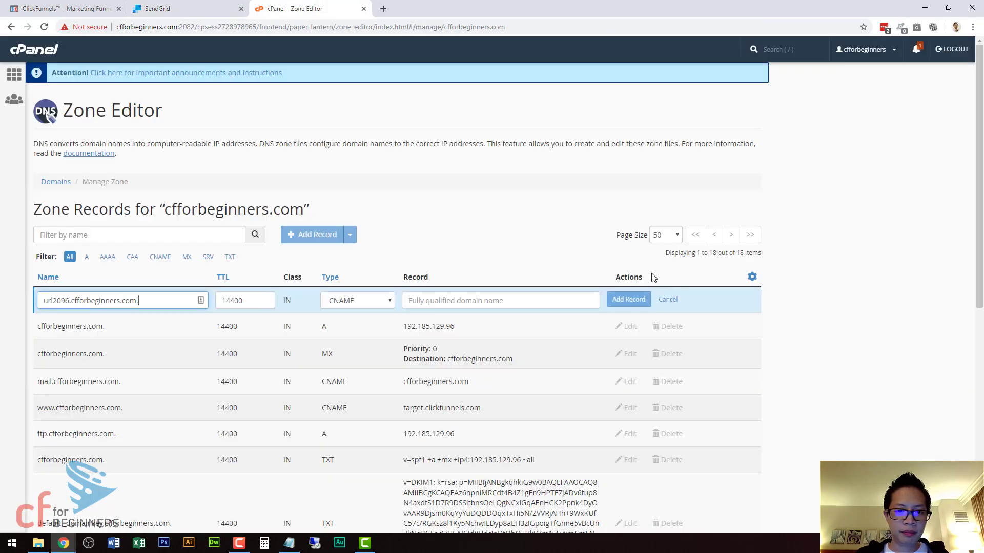
left_click(564, 304)
key("ctrl+v")
left_click(629, 300)
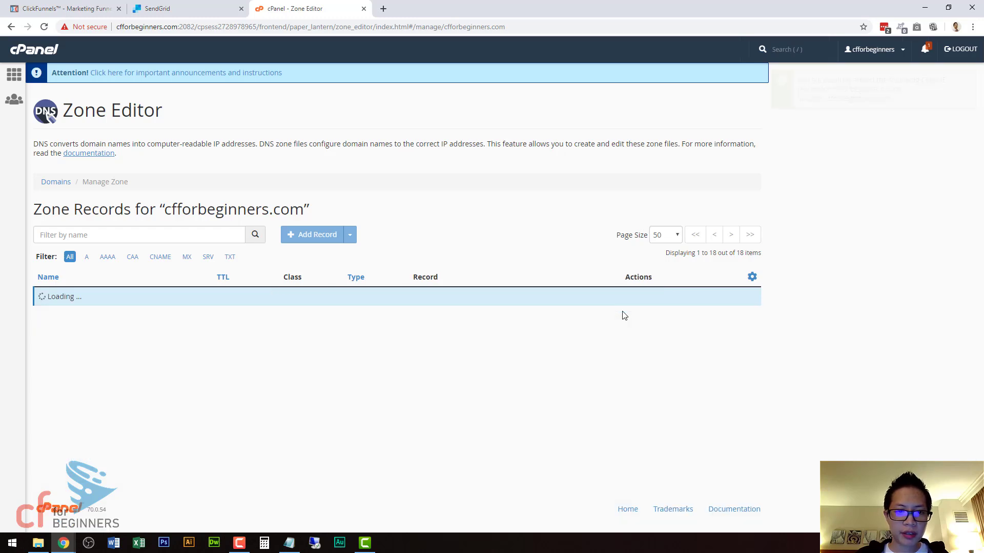
Add a CNAME record 10124902 pointing to sendgrid.net.
left_click(350, 234)
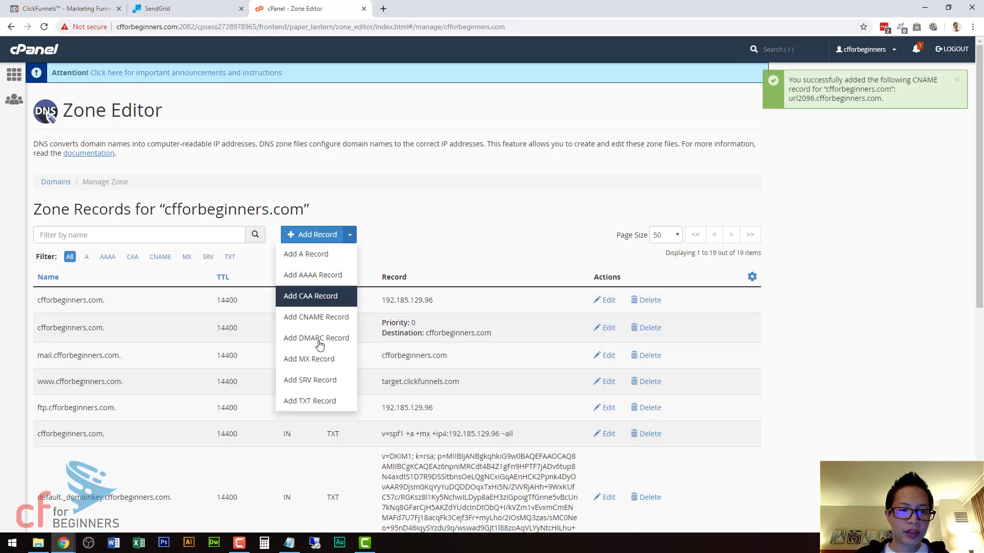
left_click(200, 6)
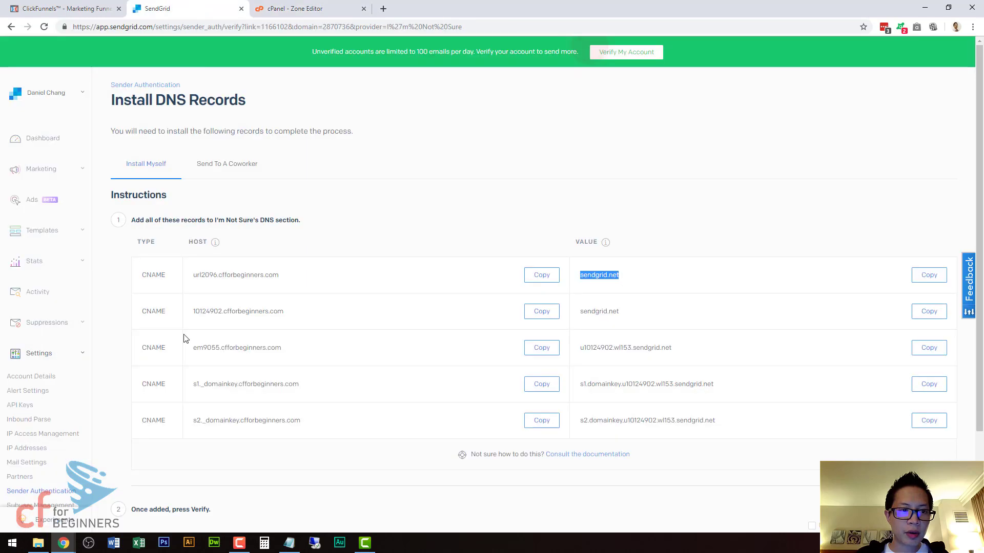
left_click_drag(300, 312, 192, 322)
key("ctrl+c")
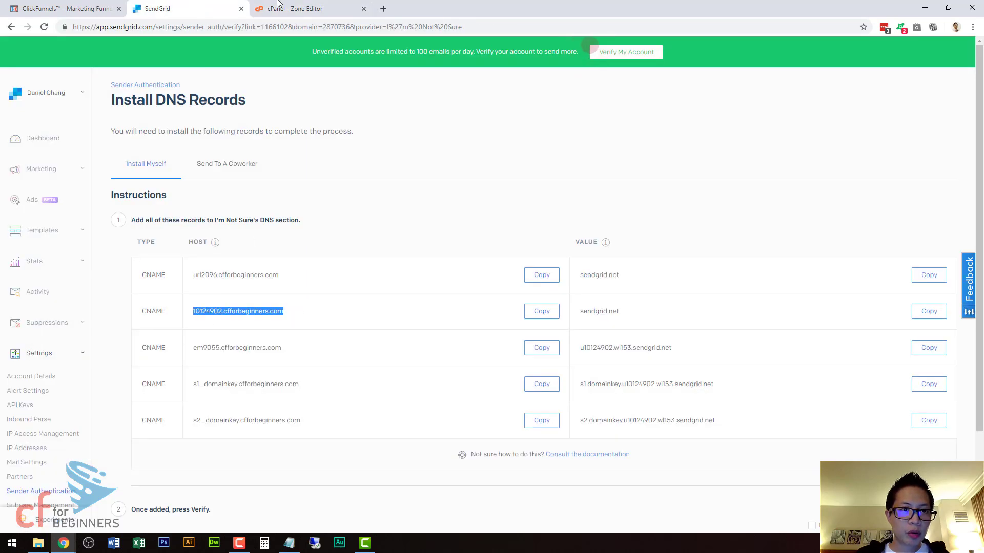
left_click(294, 8)
left_click(157, 298)
key("ctrl+v")
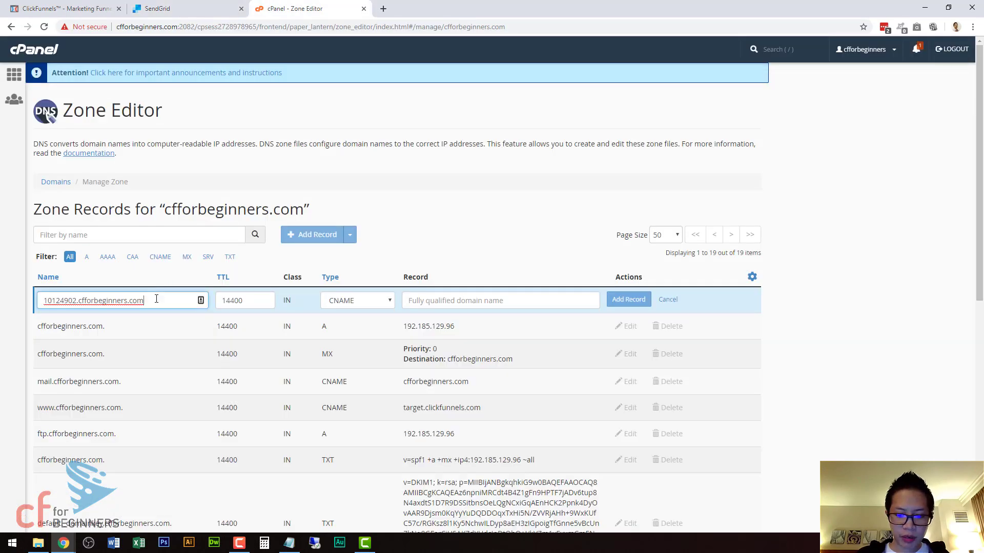
left_click(184, 8)
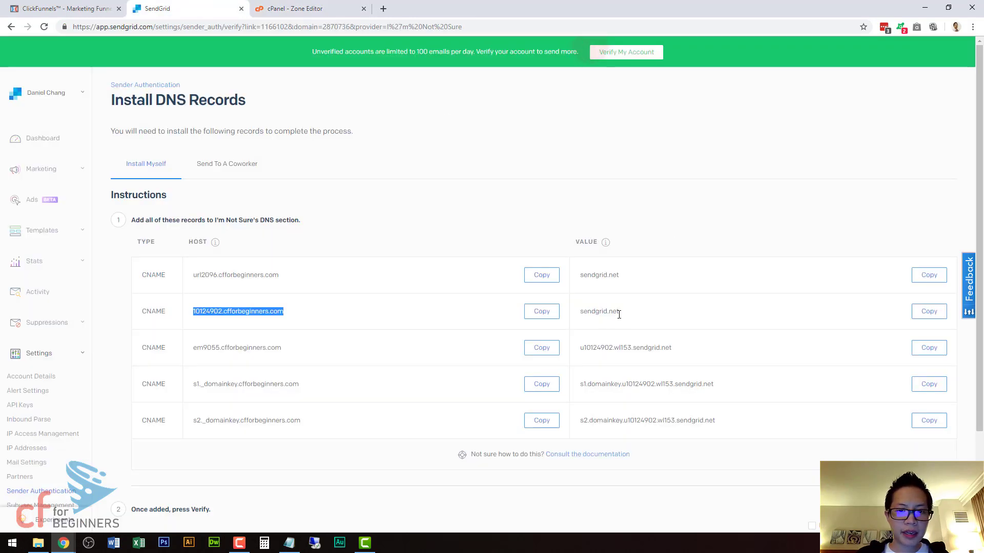
left_click_drag(619, 311, 578, 313)
key("ctrl+c")
left_click(295, 8)
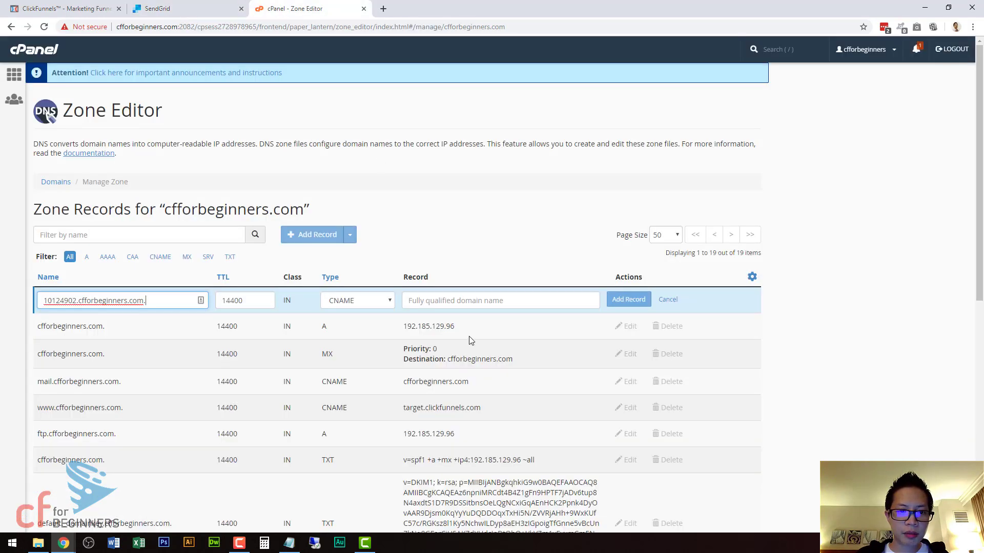
left_click(479, 303)
key("ctrl+v")
left_click(629, 299)
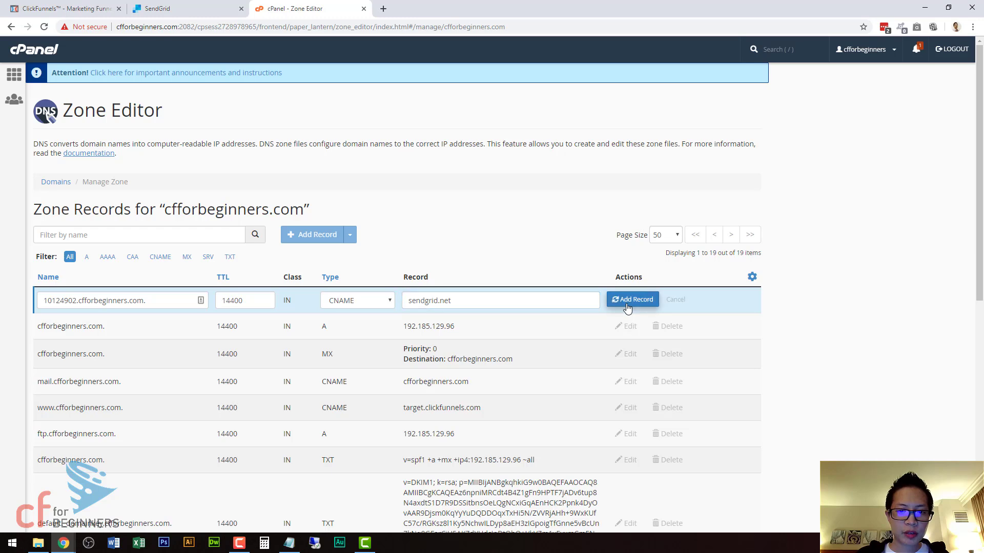
Add a CNAME record em9055 pointing to u10124902.wl153.sendgrid.net.
left_click(199, 4)
left_click_drag(281, 348, 196, 351)
left_click(265, 5)
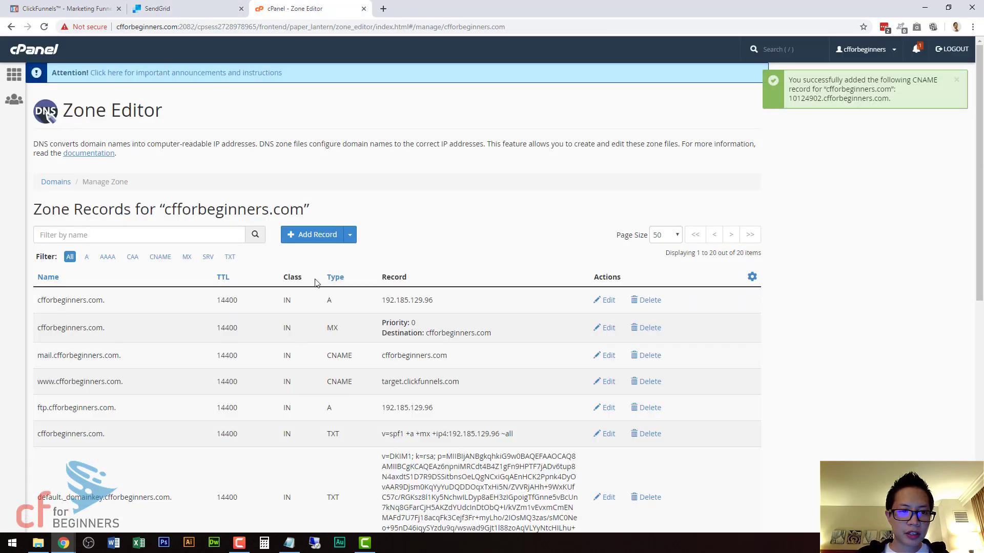
left_click(349, 234)
left_click(316, 316)
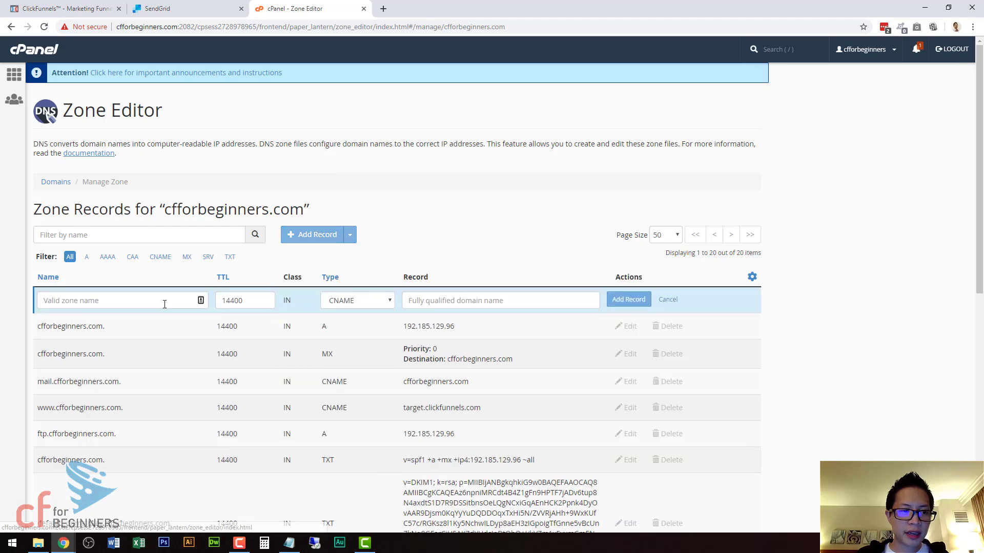
left_click(161, 302)
type("em9055.cfforbeginners.com")
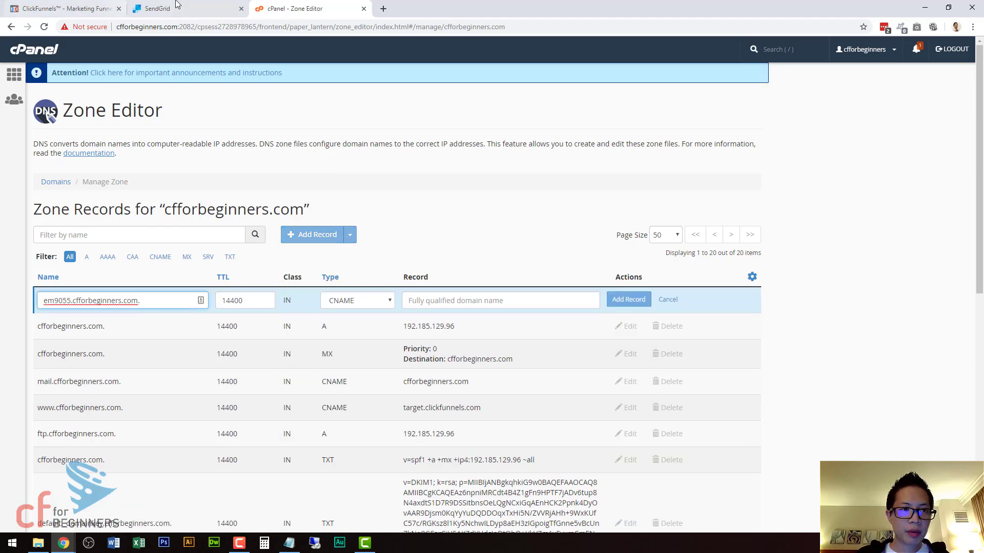
left_click(198, 8)
left_click_drag(675, 350, 575, 355)
key("ctrl+c")
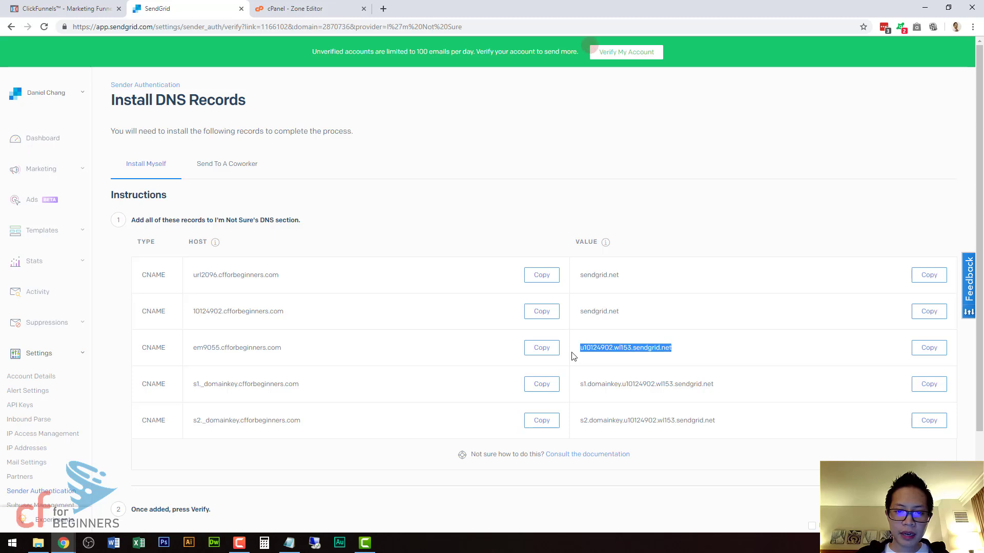
key("ctrl+Tab")
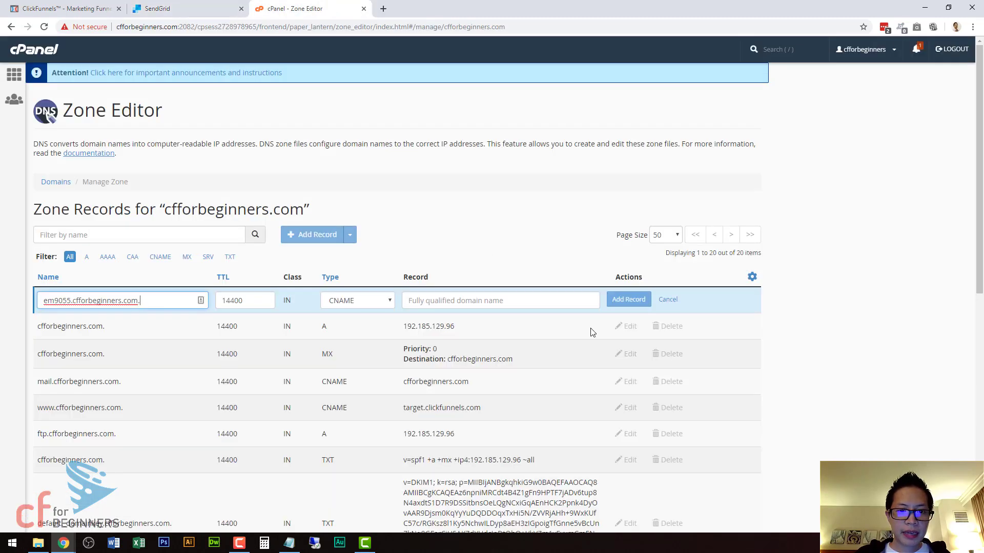
left_click(547, 300)
key("ctrl+v")
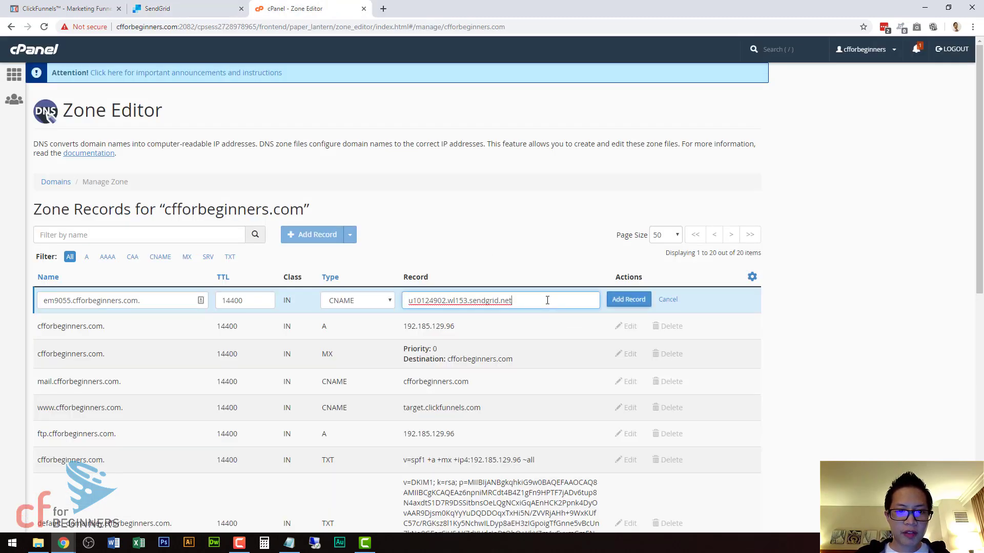
left_click(628, 300)
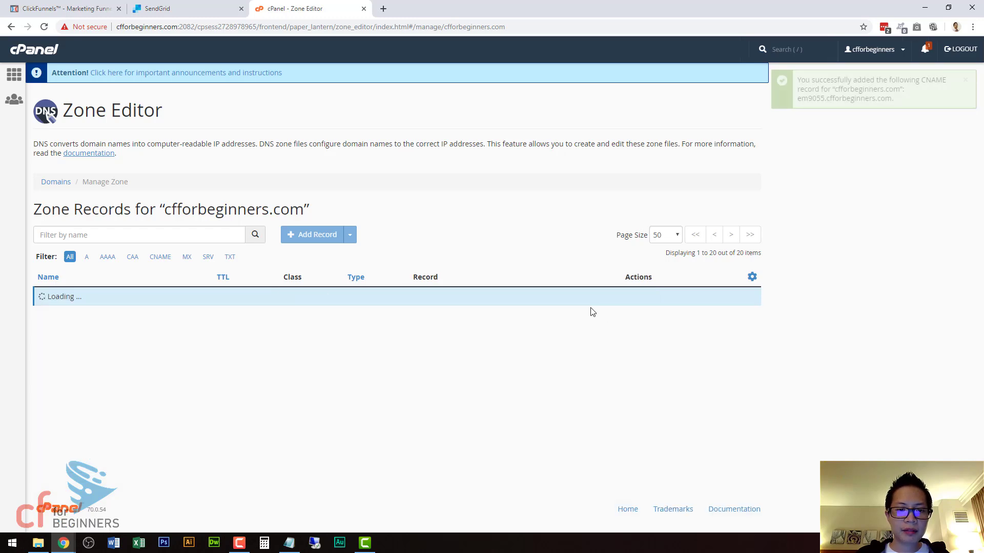
Copy the s1._domainkey host name from SendGrid's DNS records list.
left_click(178, 4)
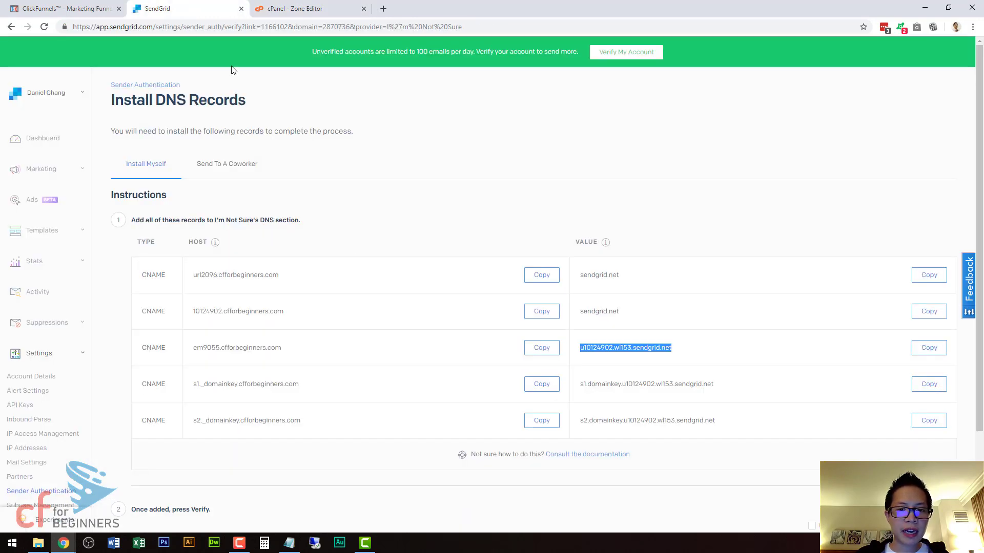
left_click_drag(303, 384, 190, 388)
key("ctrl+c")
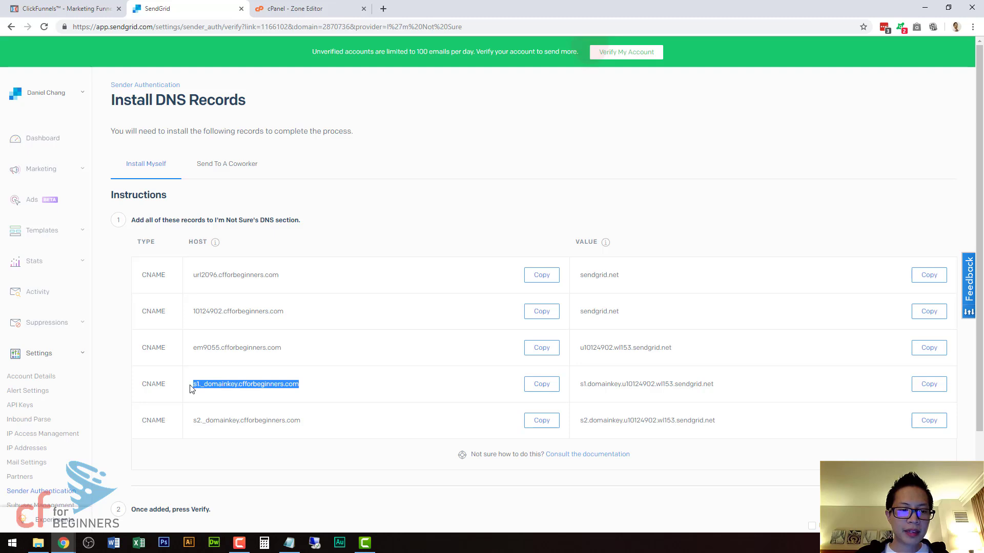
left_click(302, 9)
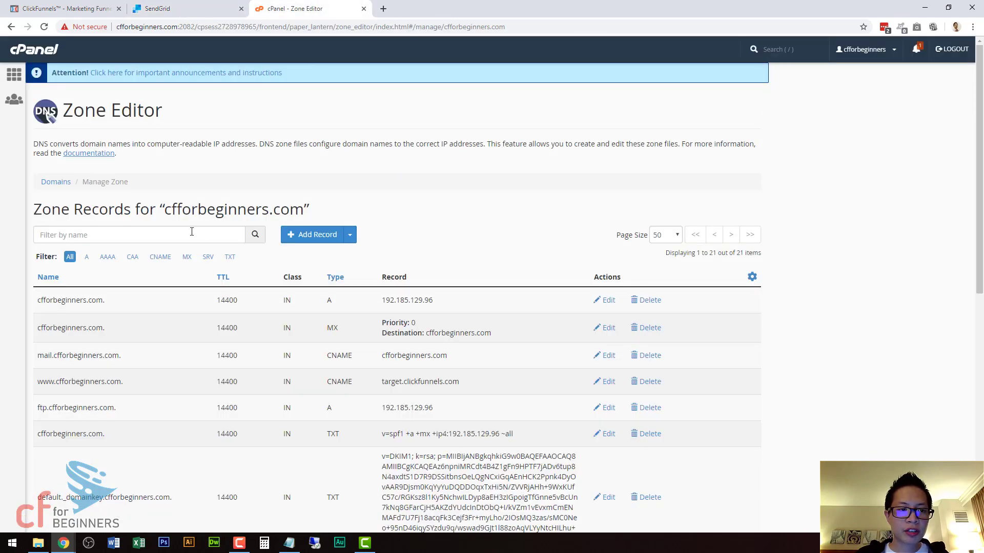
Add the s1._domainkey CNAME pointing to s1.domainkey.u10124902.wl153.sendgrid.net.
left_click(350, 234)
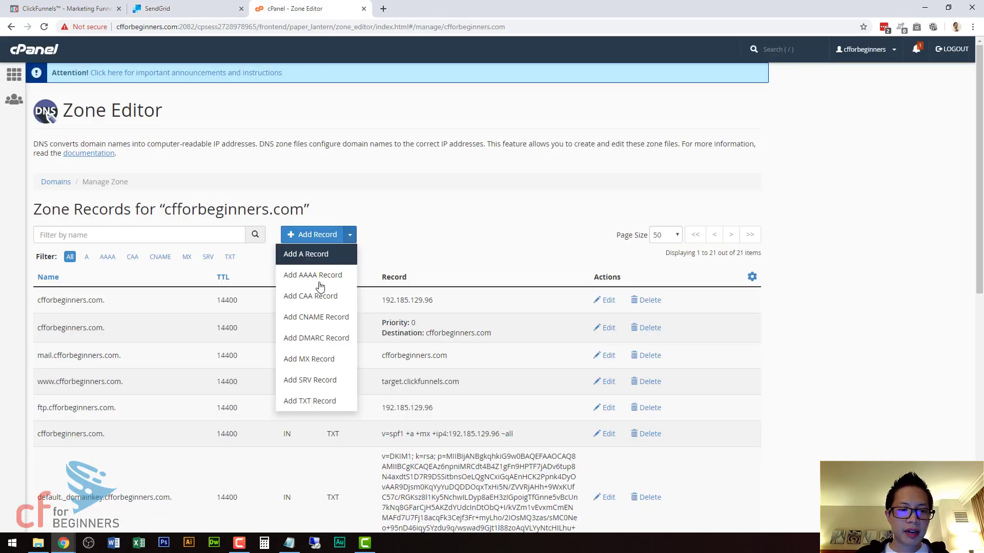
left_click(314, 318)
left_click(174, 301)
key("ctrl+v")
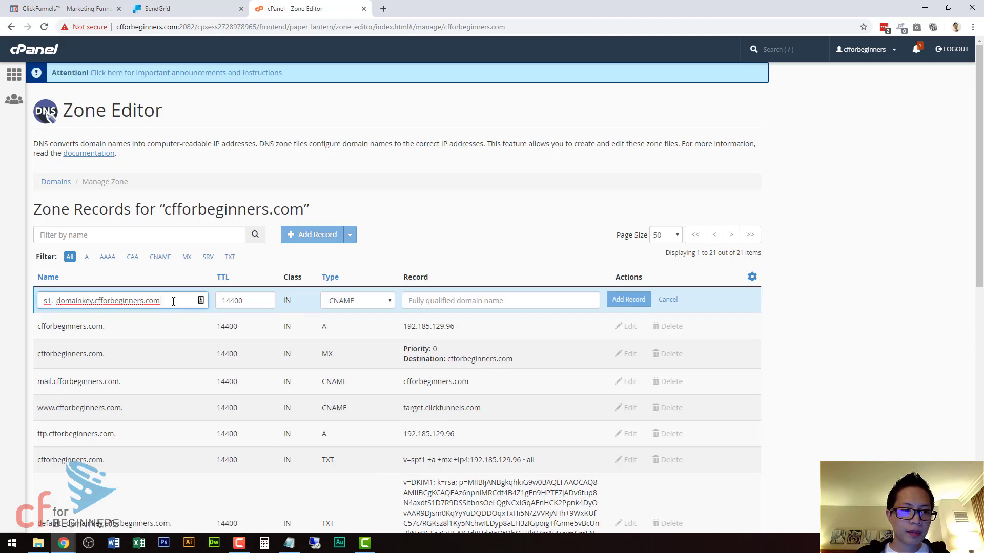
left_click(169, 9)
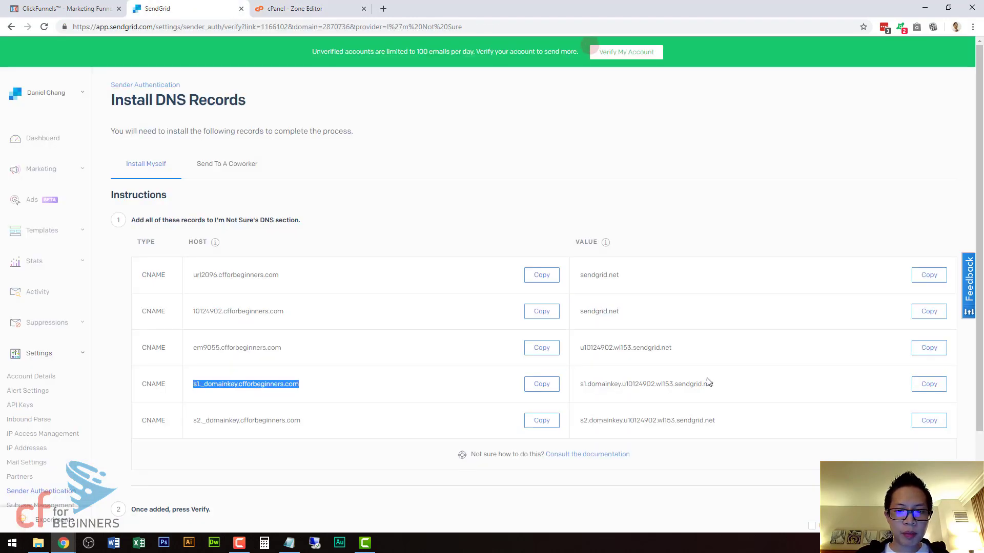
left_click_drag(712, 383, 580, 384)
key("ctrl+c")
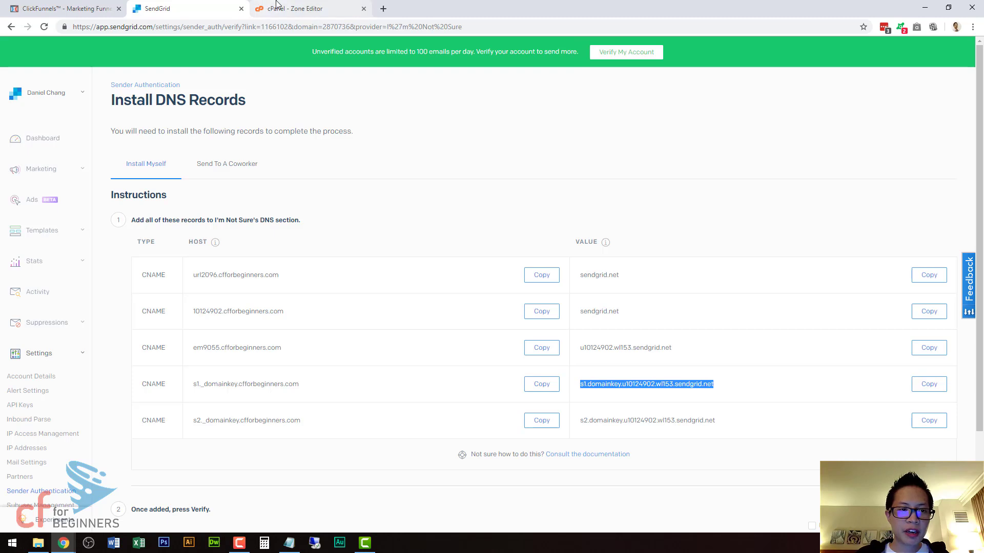
left_click(295, 9)
left_click(481, 302)
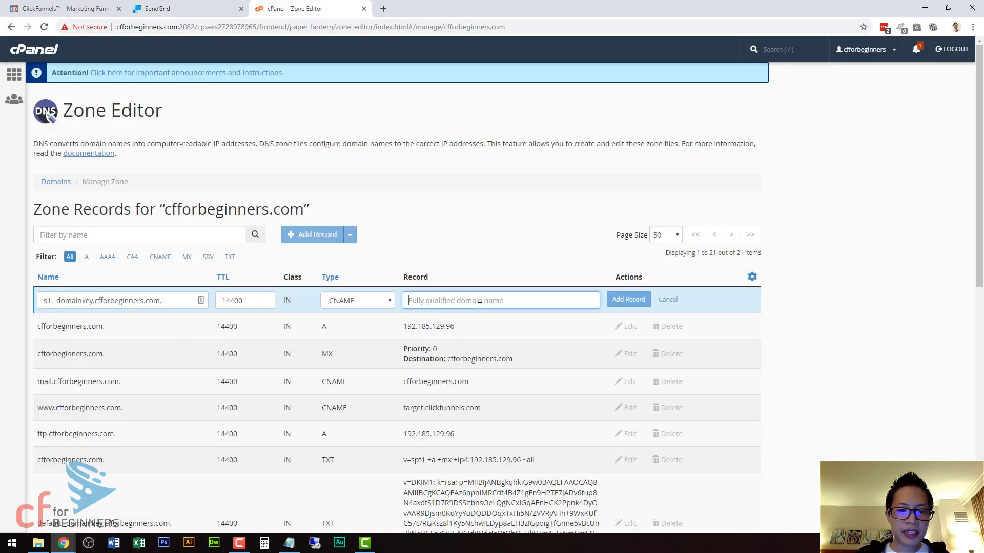
key("ctrl+v")
left_click(628, 300)
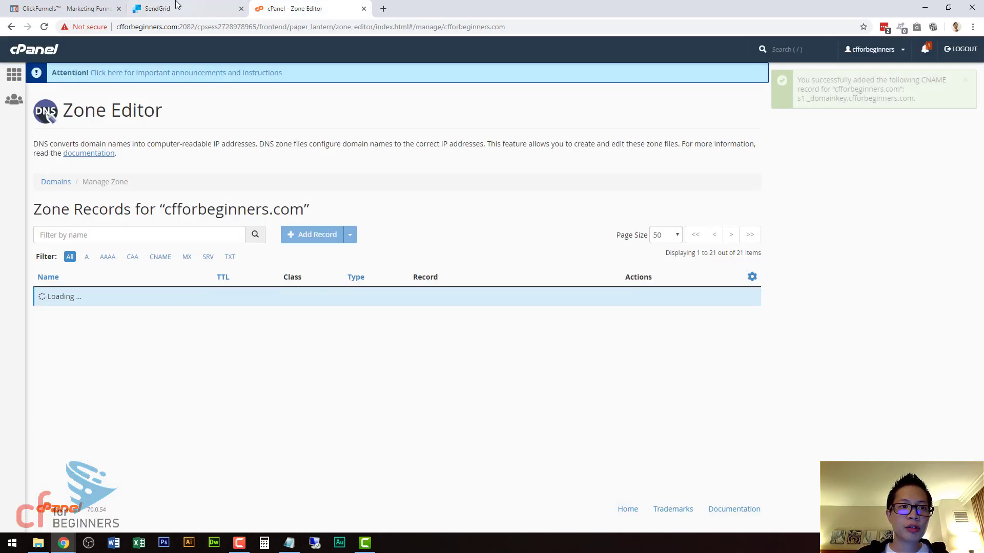
Add the s2._domainkey CNAME pointing to s2.domainkey.u10124902.wl153.sendgrid.net.
left_click(174, 5)
left_click_drag(301, 421, 196, 422)
key("ctrl+c")
left_click(295, 8)
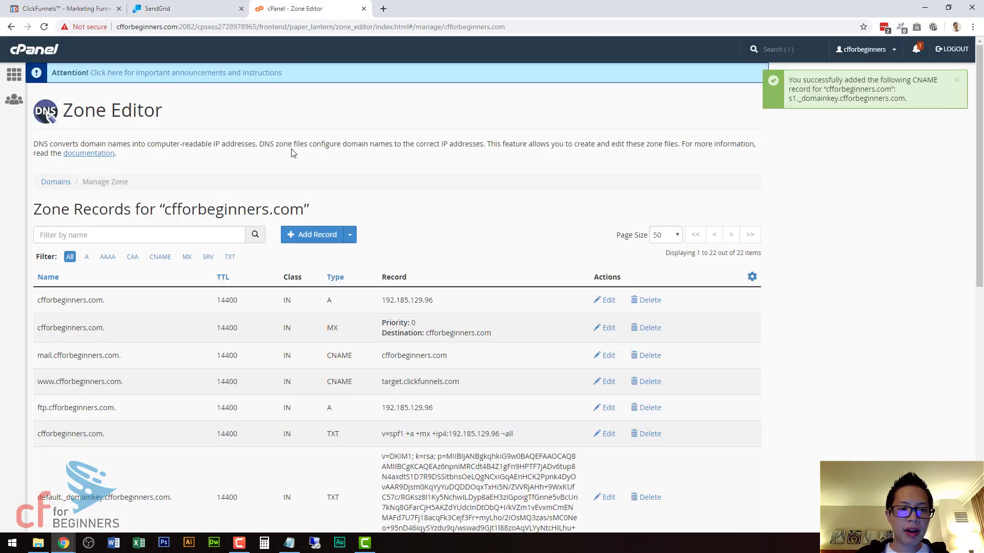
left_click(350, 236)
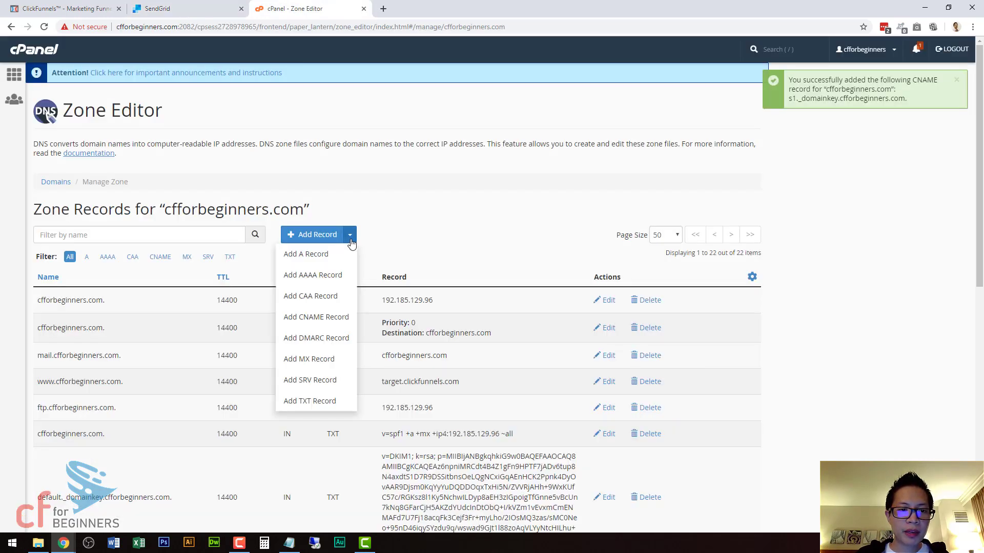
left_click(311, 317)
left_click(180, 301)
key("ctrl+v")
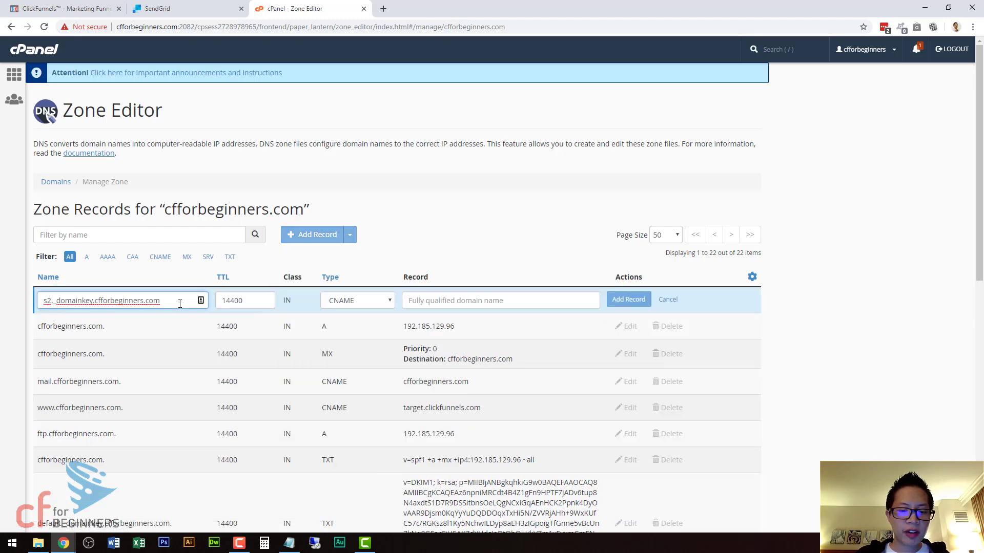
left_click(157, 8)
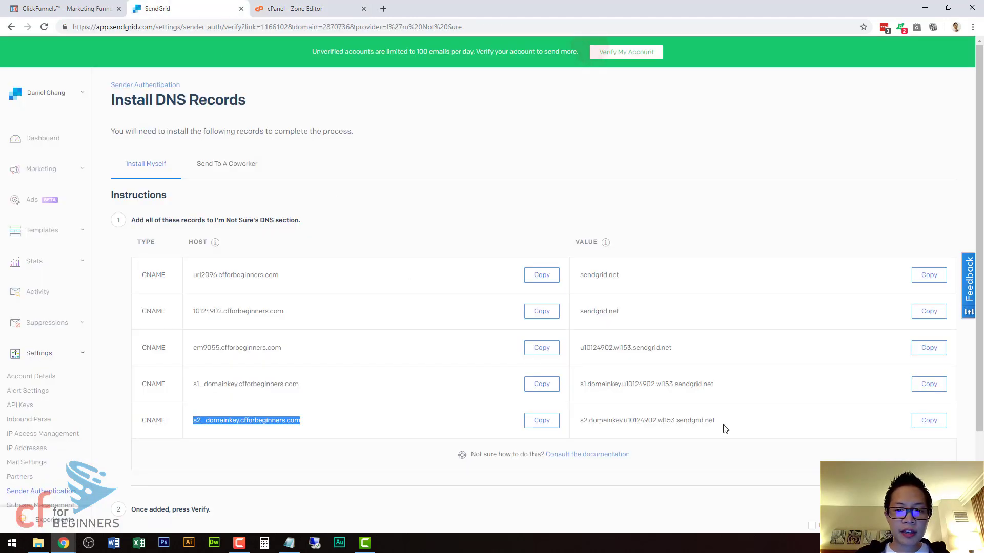
left_click_drag(719, 423, 579, 427)
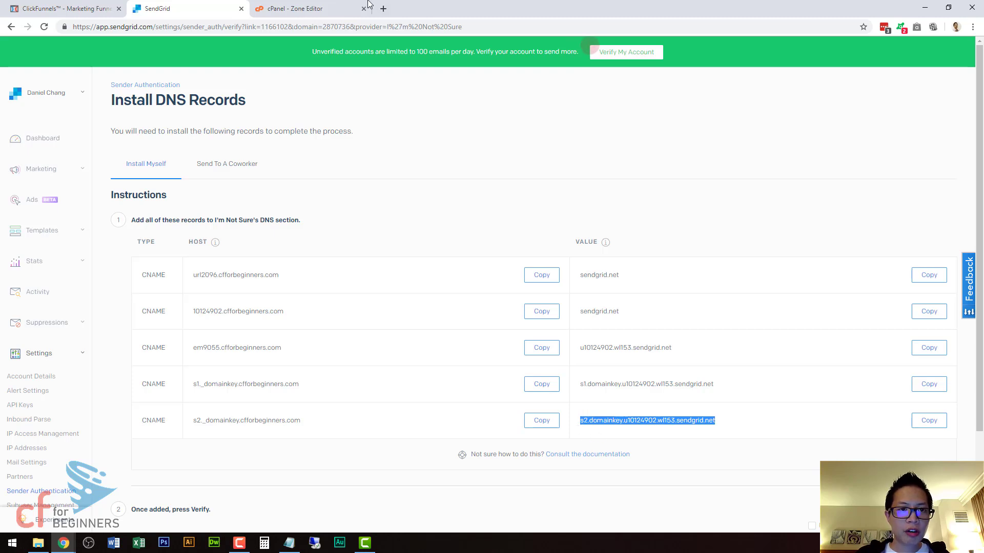
left_click(323, 7)
left_click(550, 300)
type("s2.domainkey.u10124902.wl153.sendgrid.net")
left_click(615, 298)
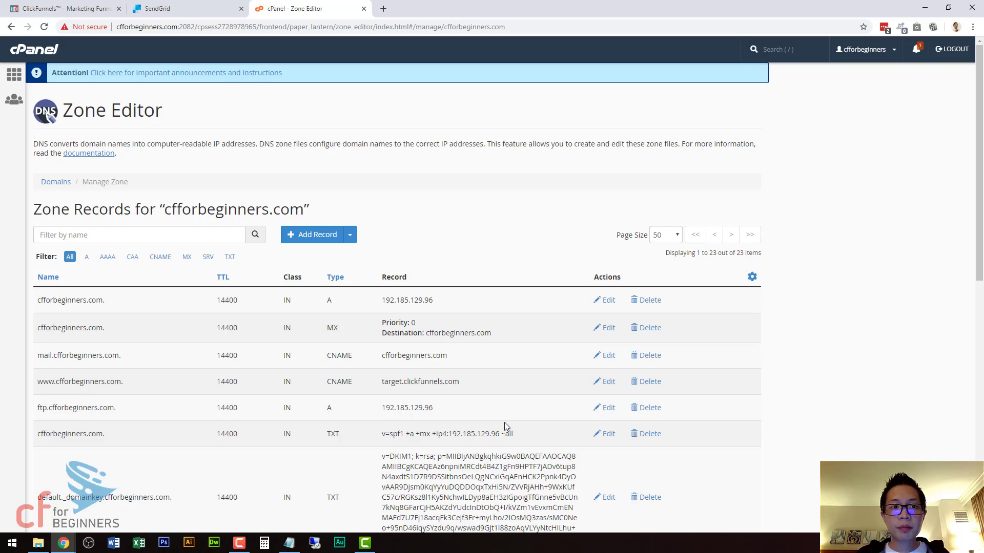
In SendGrid, tick 'I've added these records' and run Verify on the DNS records.
left_click(158, 8)
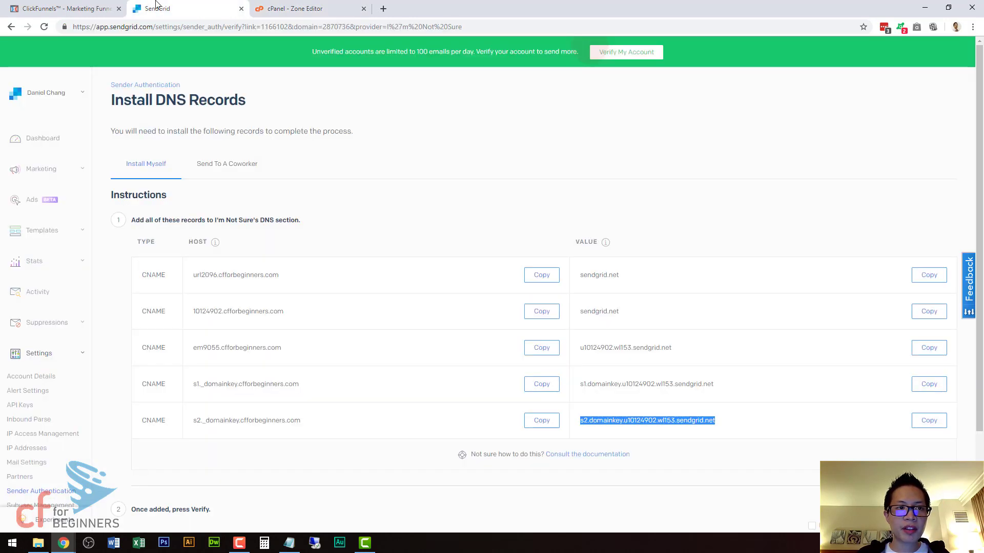
left_click(570, 130)
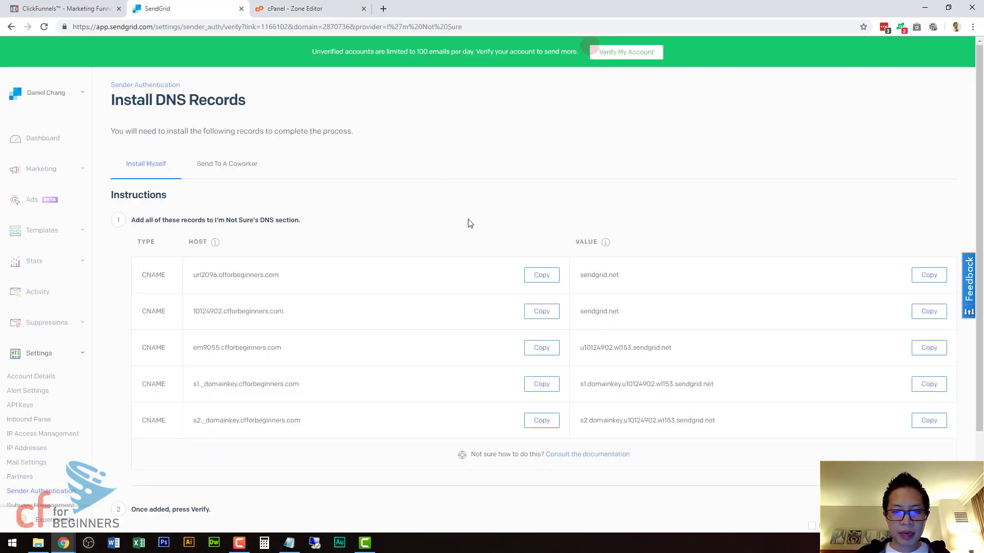
scroll(684, 276, "down", 3)
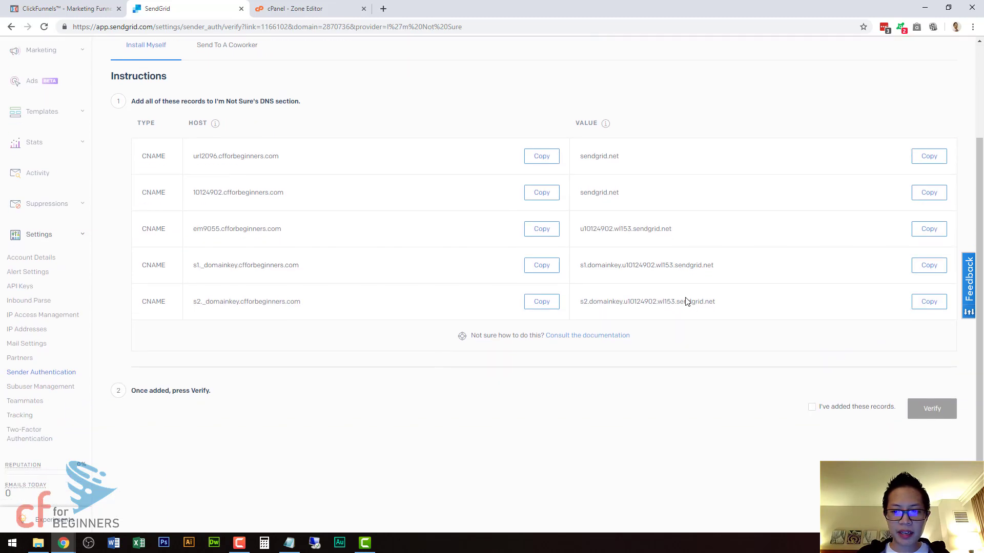
left_click(813, 409)
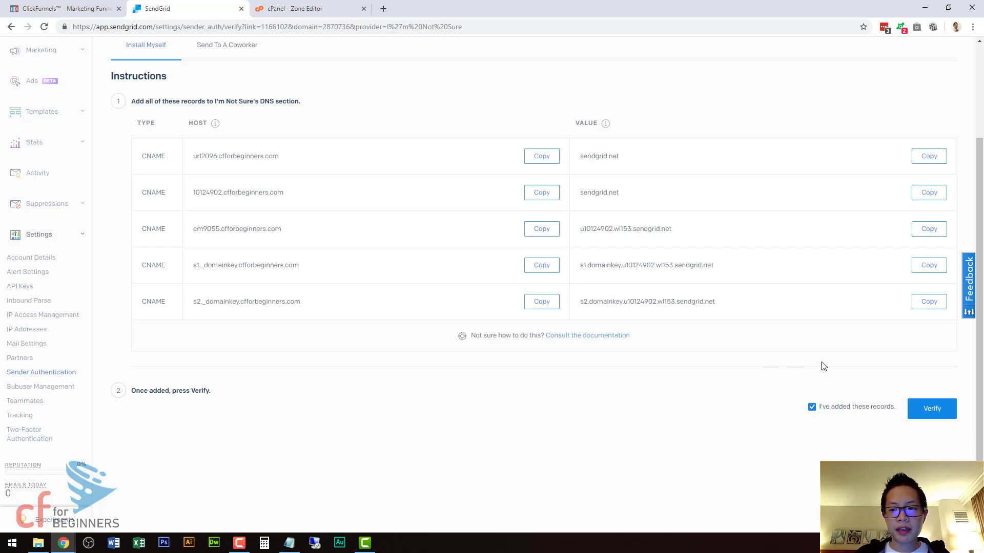
left_click(932, 413)
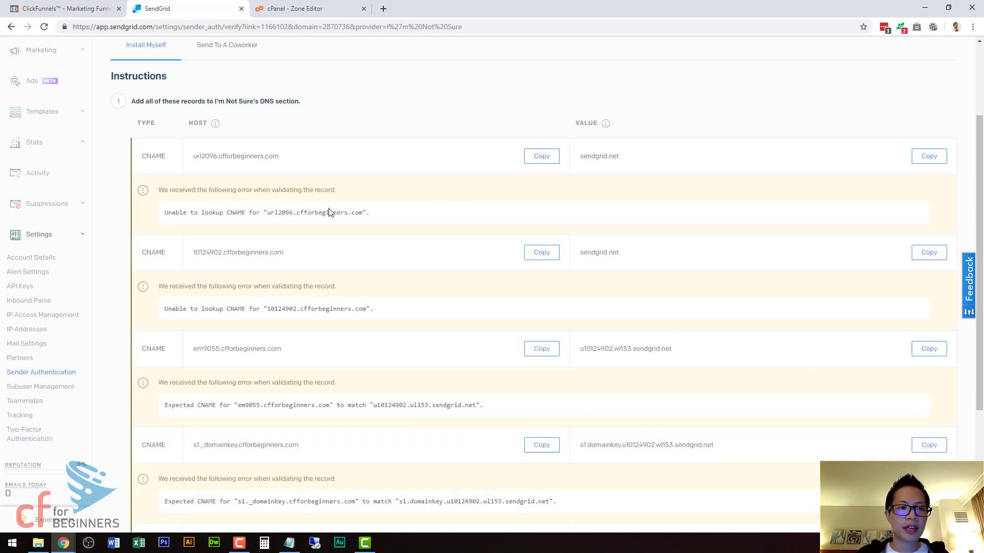
left_click_drag(168, 191, 358, 193)
left_click(358, 193)
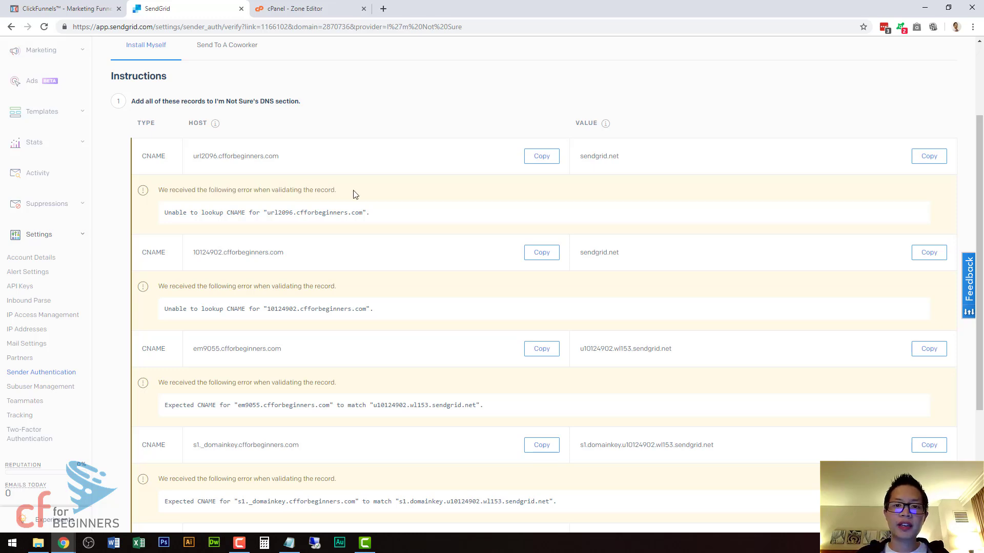
scroll(641, 334, "down", 4)
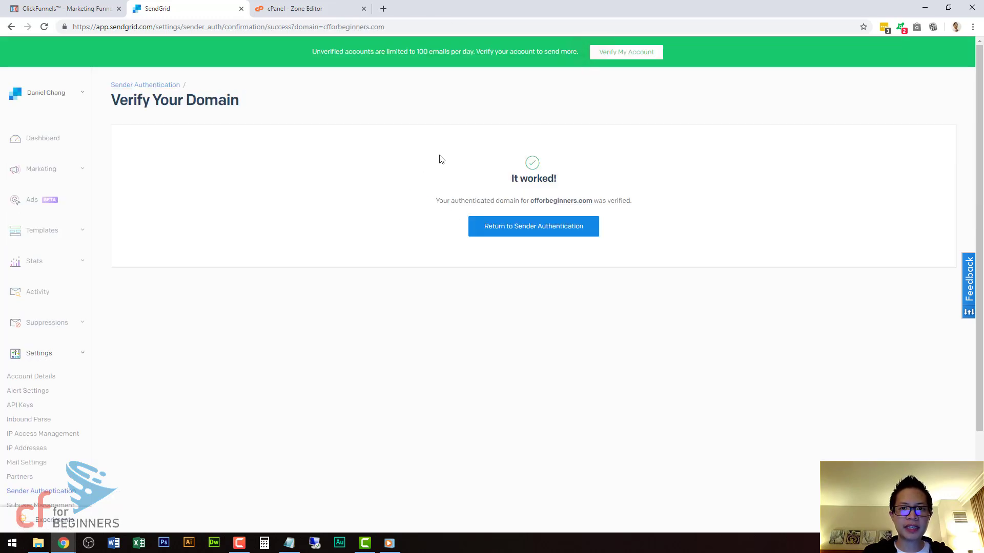
Return to Sender Authentication and check em9055 and url2096 both show Verified.
left_click(517, 237)
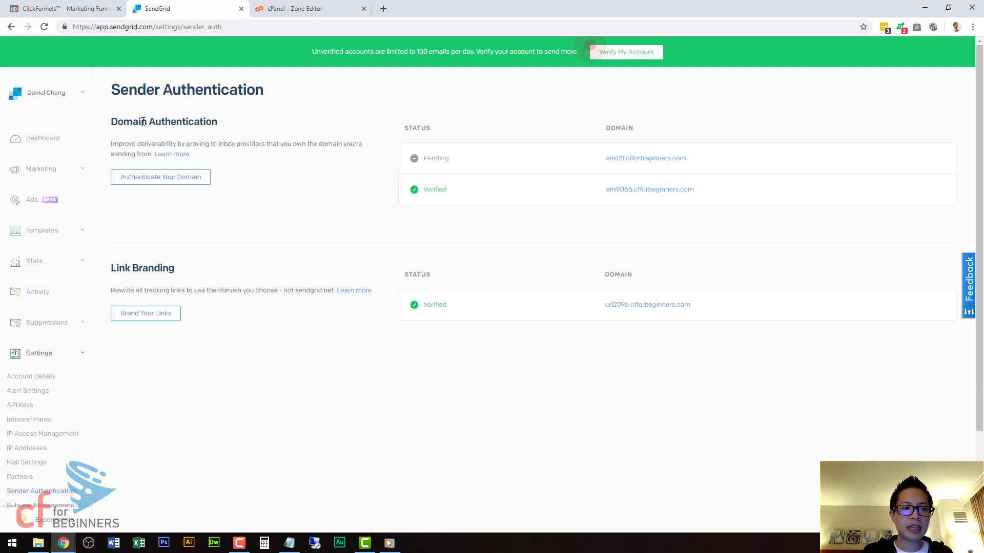
left_click_drag(429, 188, 485, 194)
left_click(281, 232)
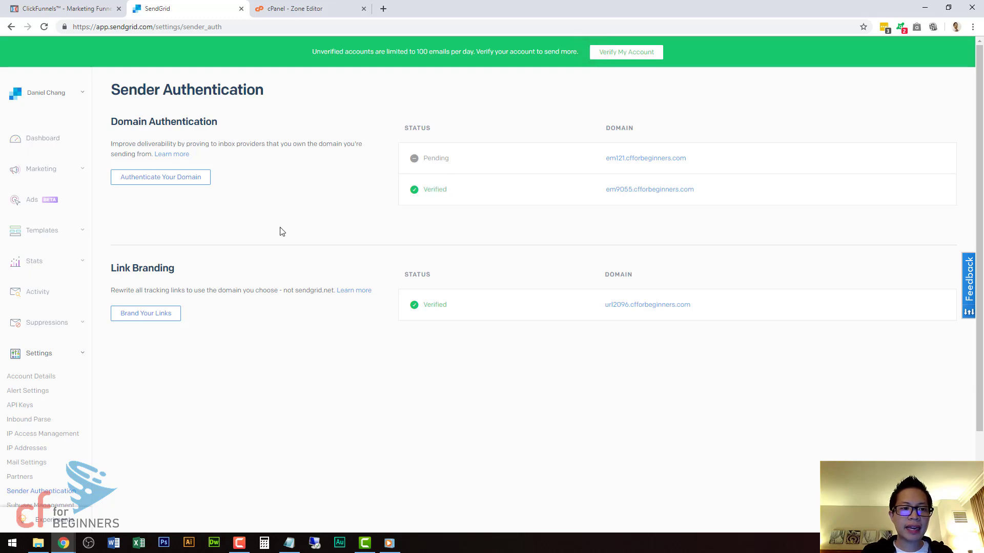